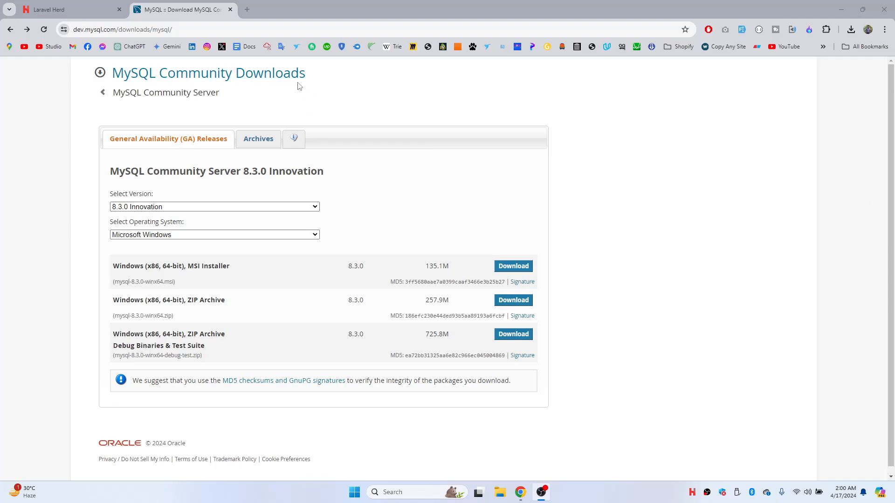
# - Search Google for 'mysql server' in a new tab and open the MySQL Community Server download page
pyautogui.click(254, 28)
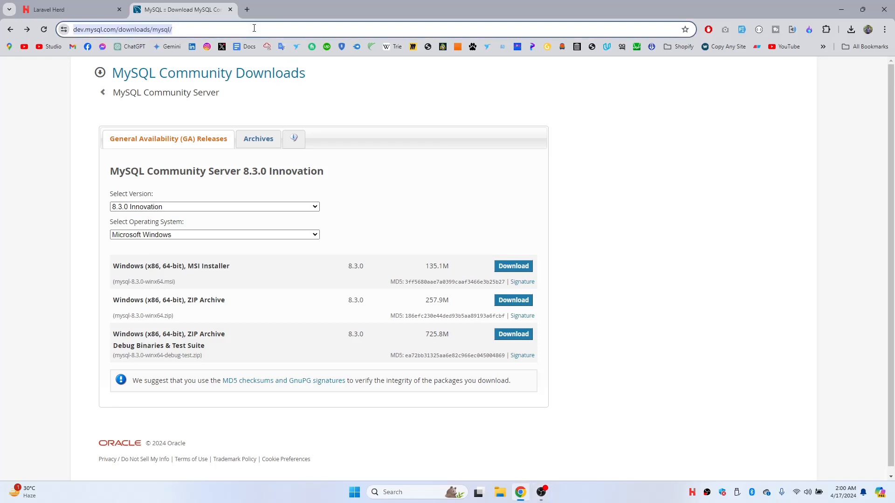
pyautogui.click(247, 9)
pyautogui.write('n')
pyautogui.press('BackSpace')
pyautogui.write('mysql server')
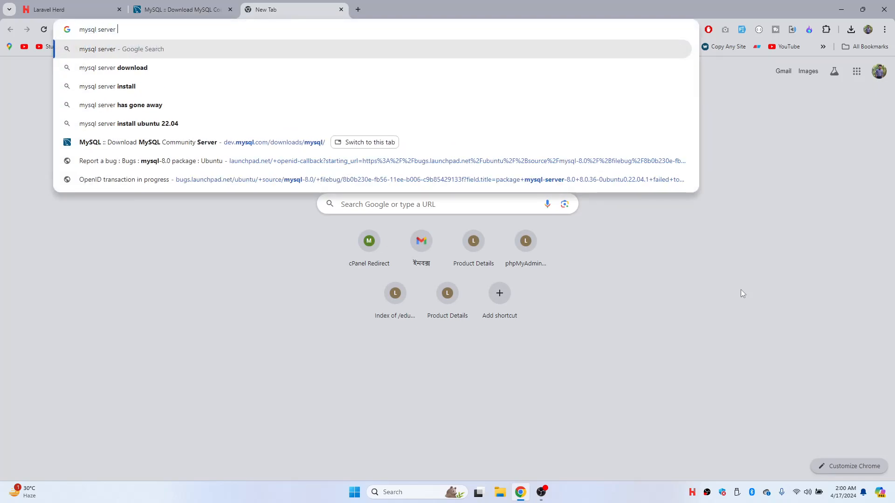
pyautogui.press('Return')
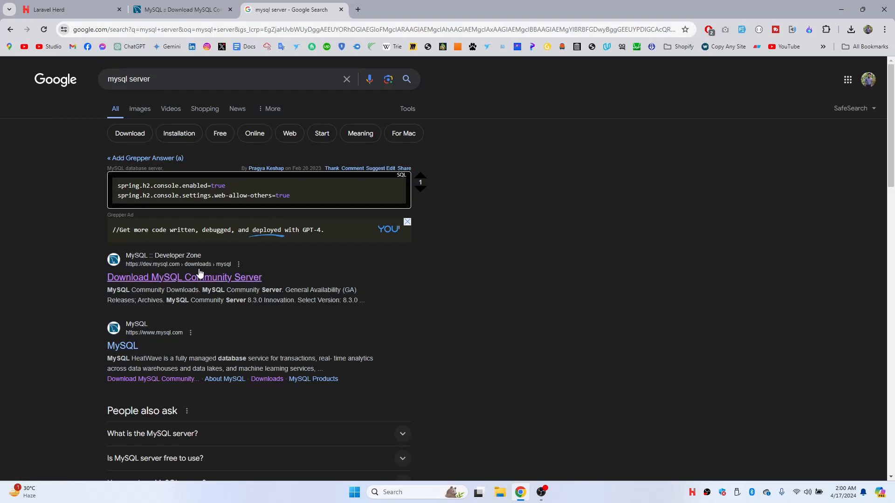
pyautogui.click(182, 282)
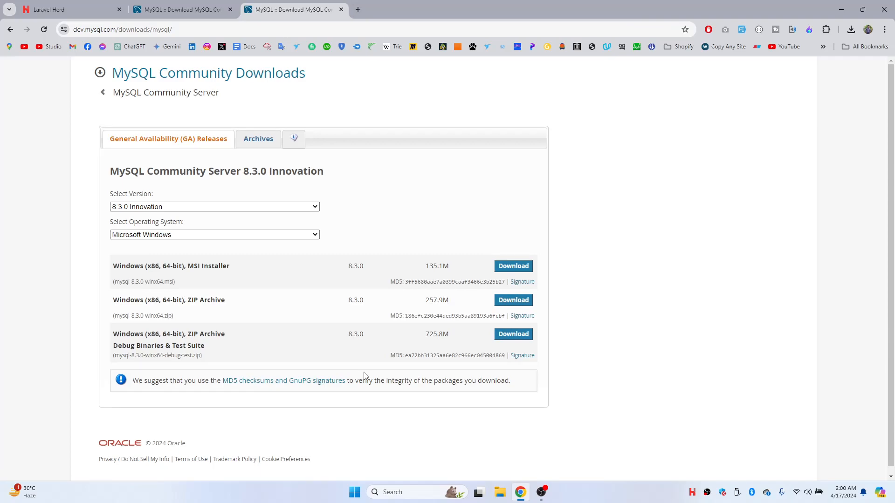
pyautogui.hotkey('ctrl', 'shift', 'Tab')
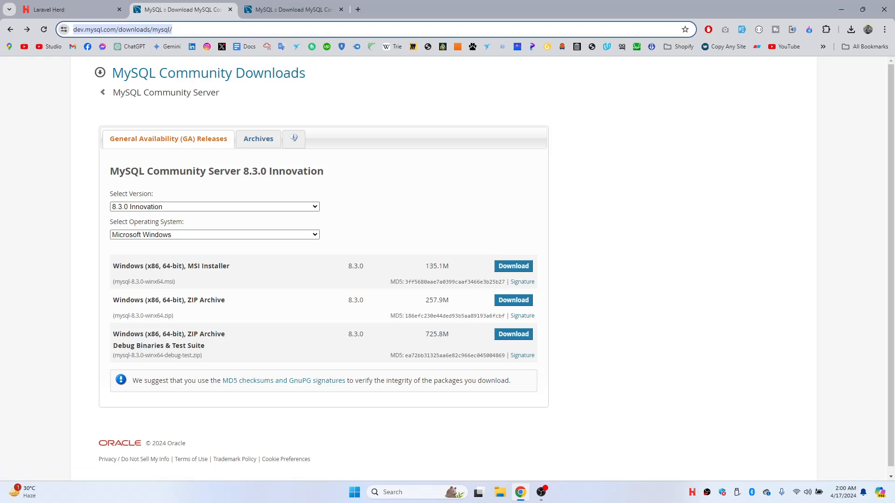
# - Run the mysql-8.3.0-winx64.msi installer from the Downloads folder
pyautogui.press('super+e')
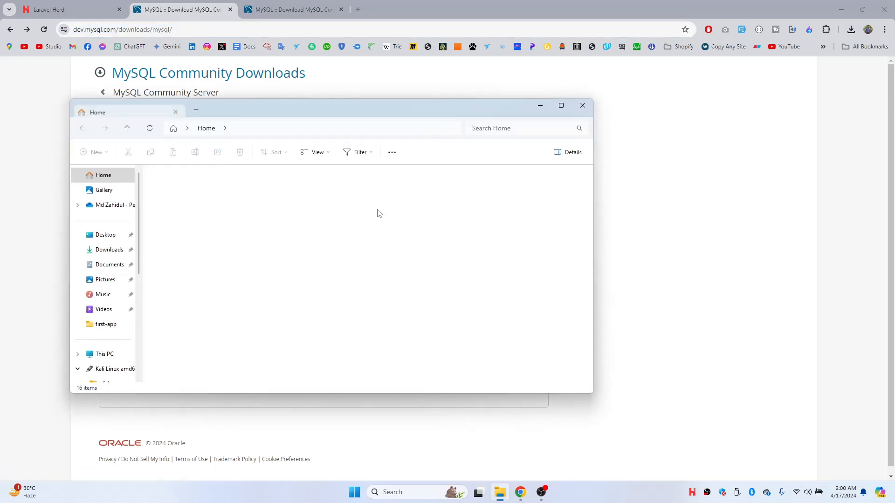
pyautogui.click(109, 250)
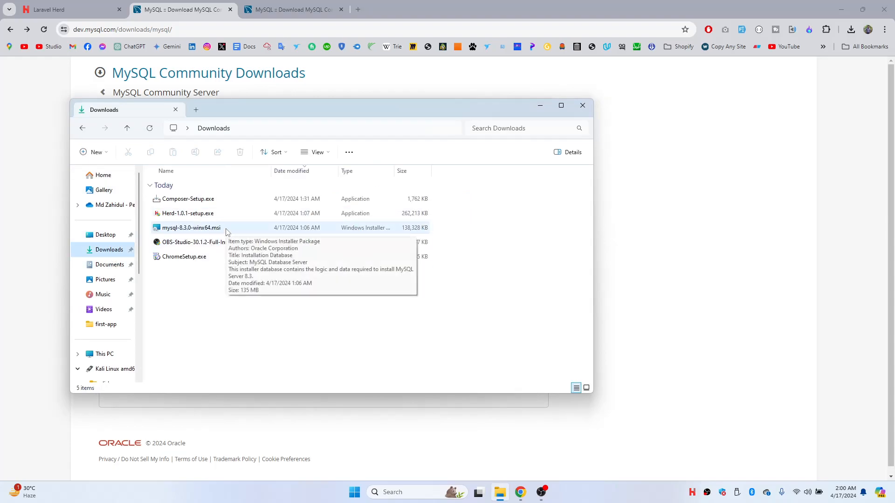
pyautogui.doubleClick(226, 229)
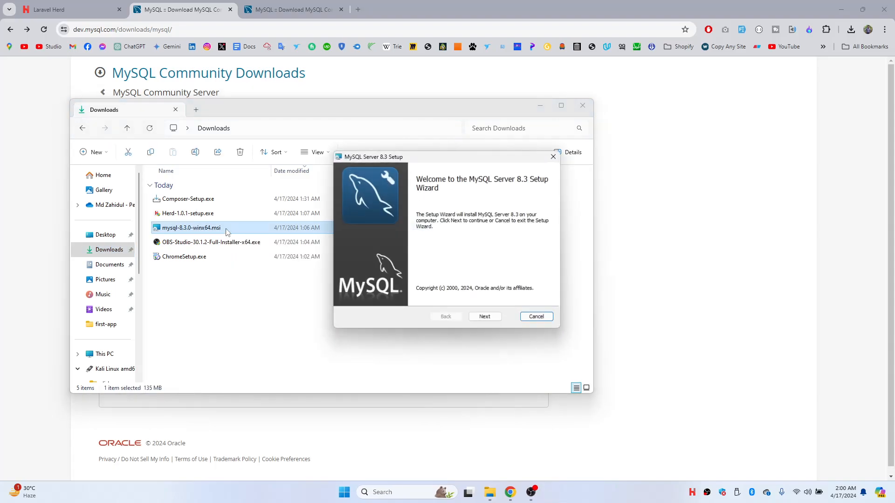
# - Install MySQL Server 8.3 with the Complete setup type after accepting the license
pyautogui.click(485, 318)
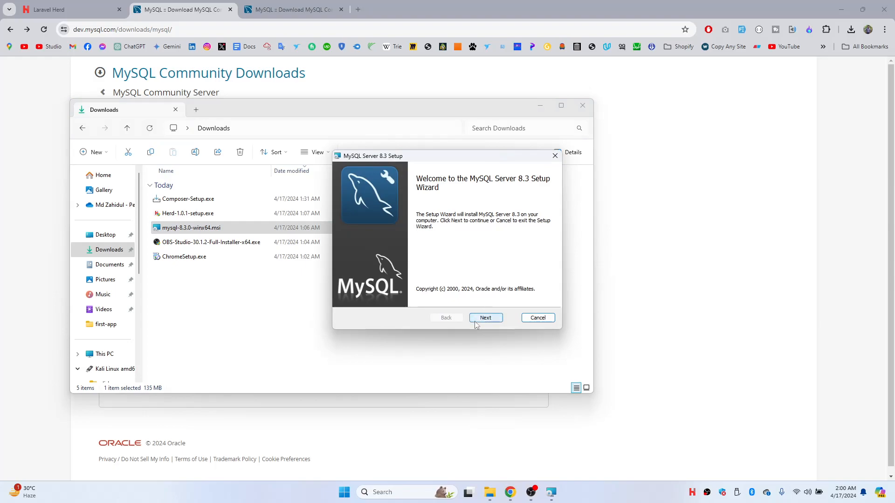
pyautogui.click(442, 297)
pyautogui.click(495, 318)
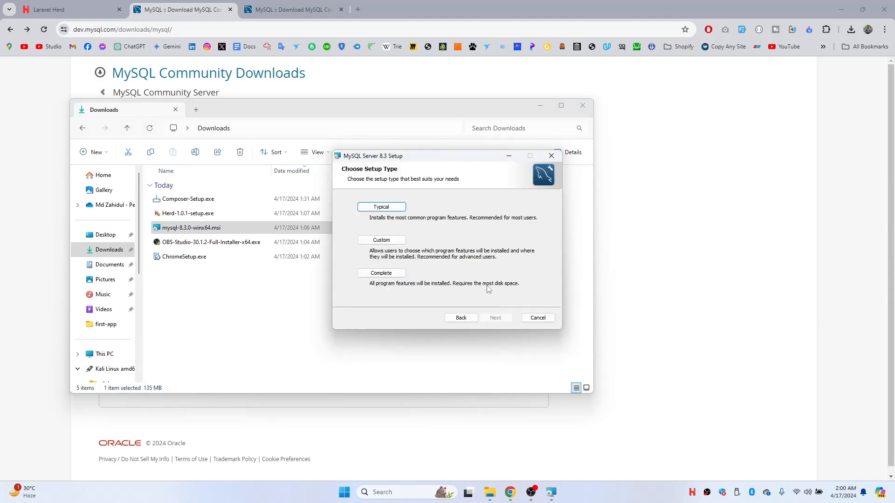
pyautogui.click(395, 277)
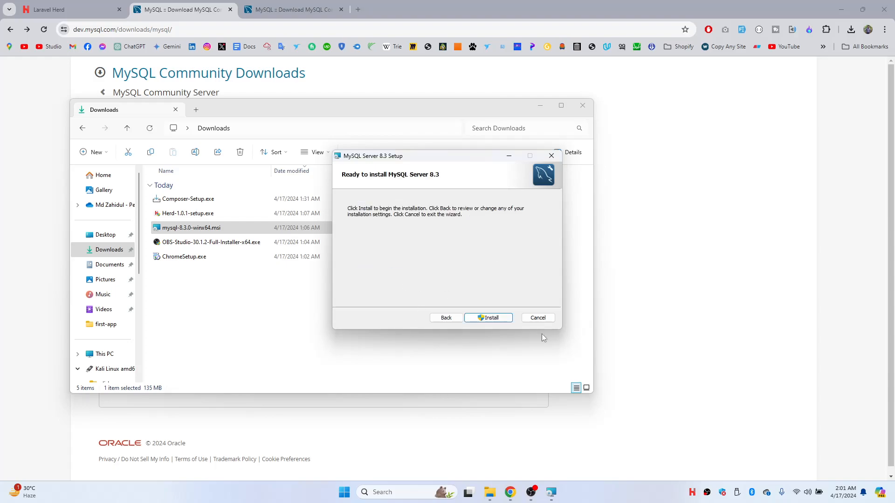
pyautogui.click(484, 318)
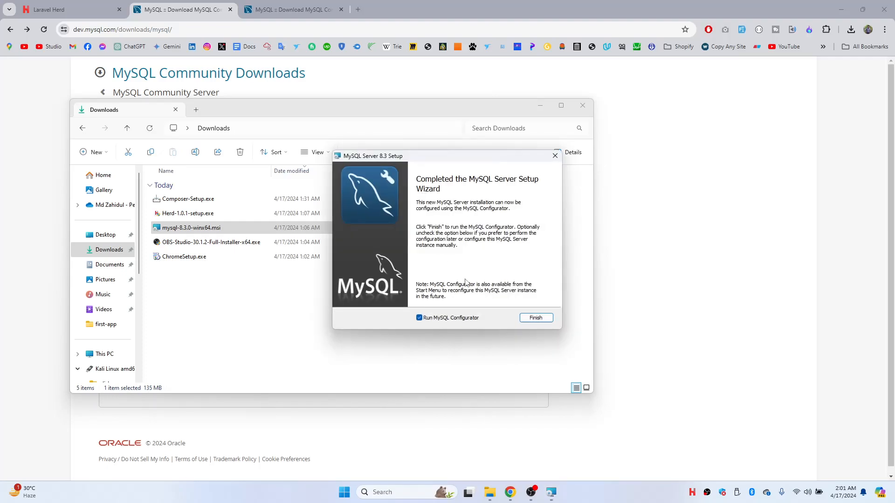
pyautogui.click(529, 316)
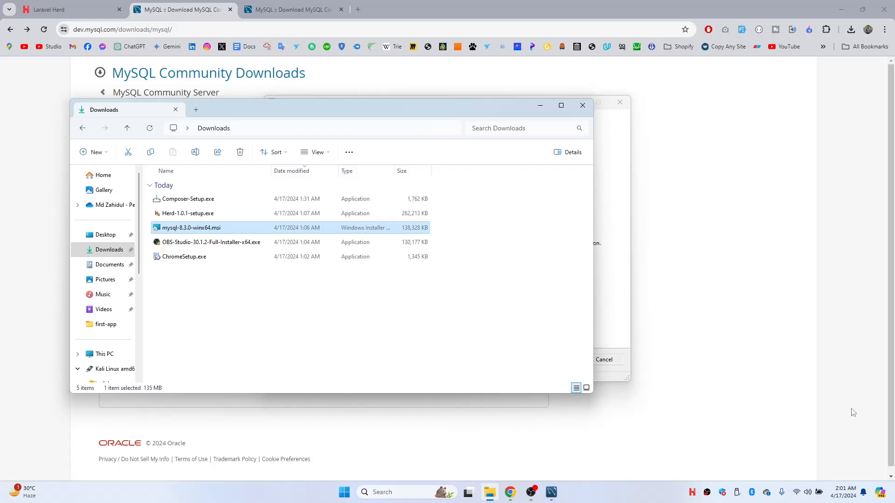
# - Keep the default data directory and Development Computer networking on port 3306
pyautogui.click(552, 492)
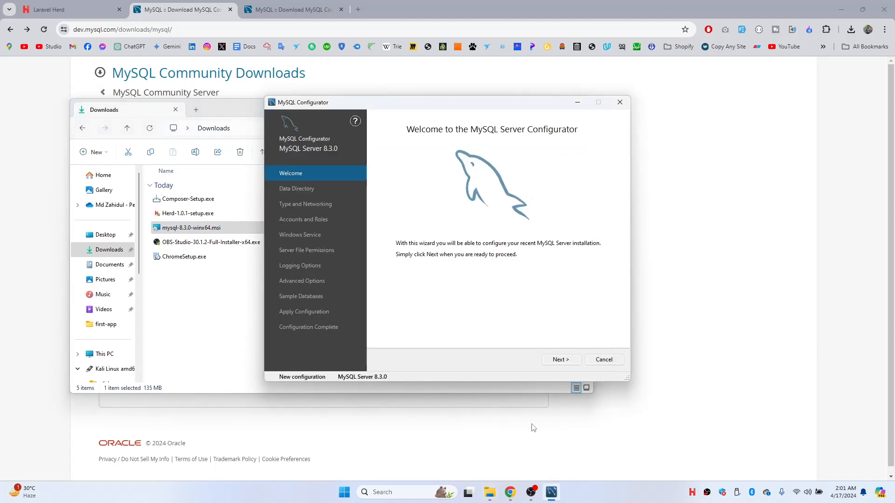
pyautogui.click(560, 359)
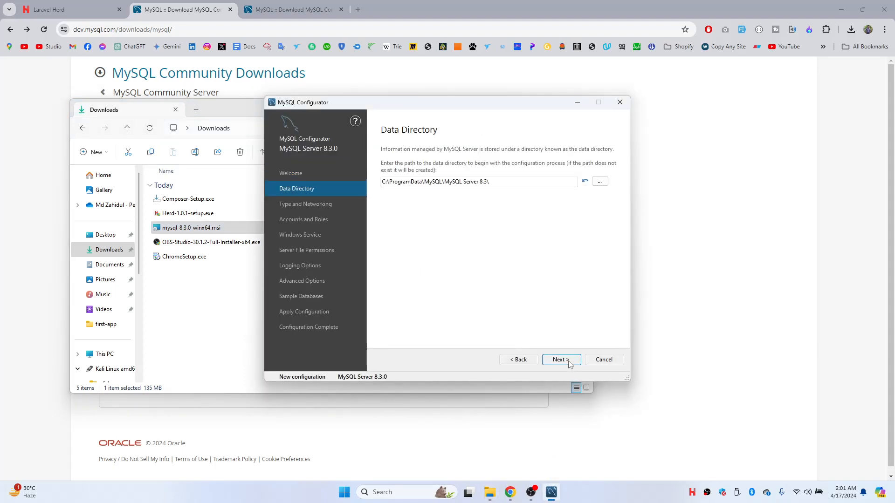
pyautogui.click(561, 360)
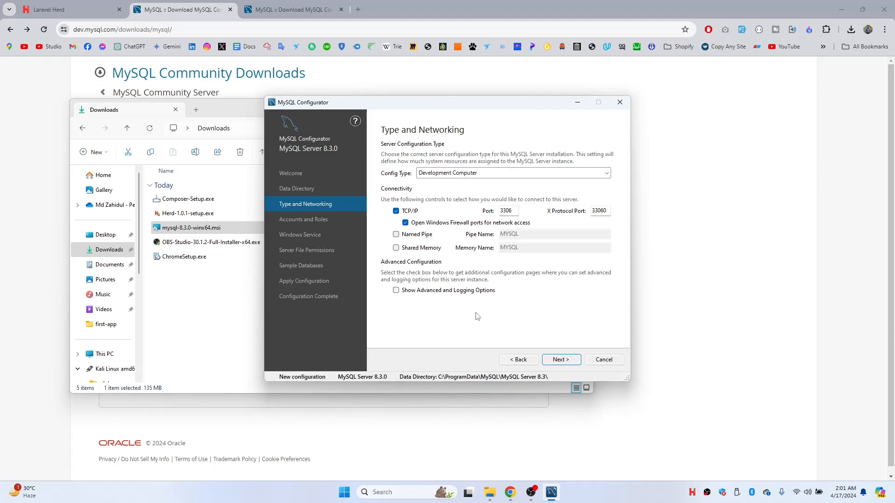
pyautogui.click(546, 361)
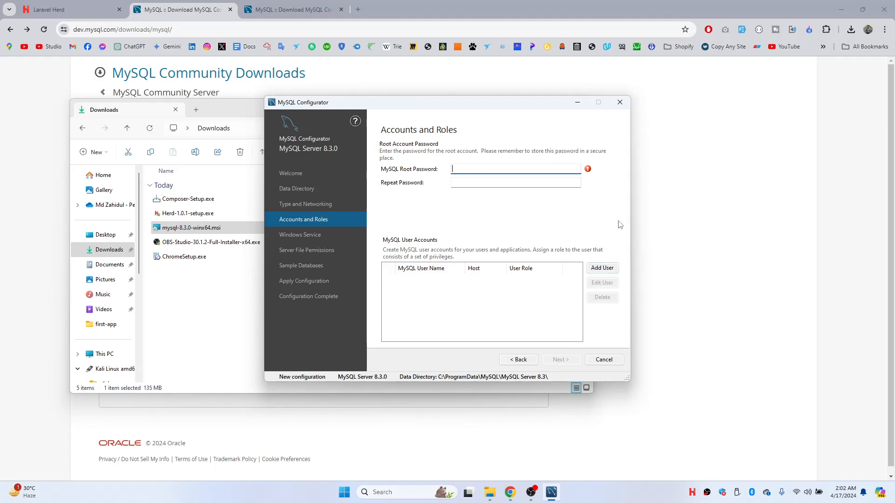
# - Start adding an extra 'root' user account with a password, then cancel it
pyautogui.click(597, 272)
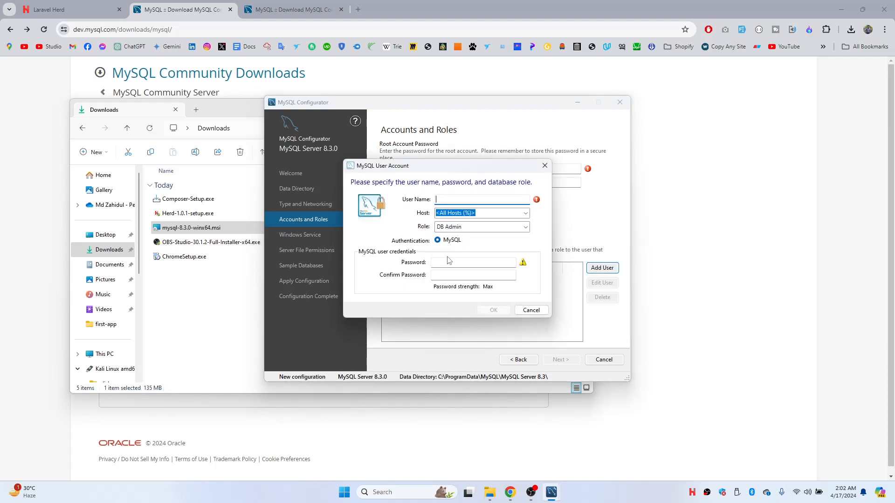
pyautogui.write('root')
pyautogui.click(480, 262)
pyautogui.write('1234')
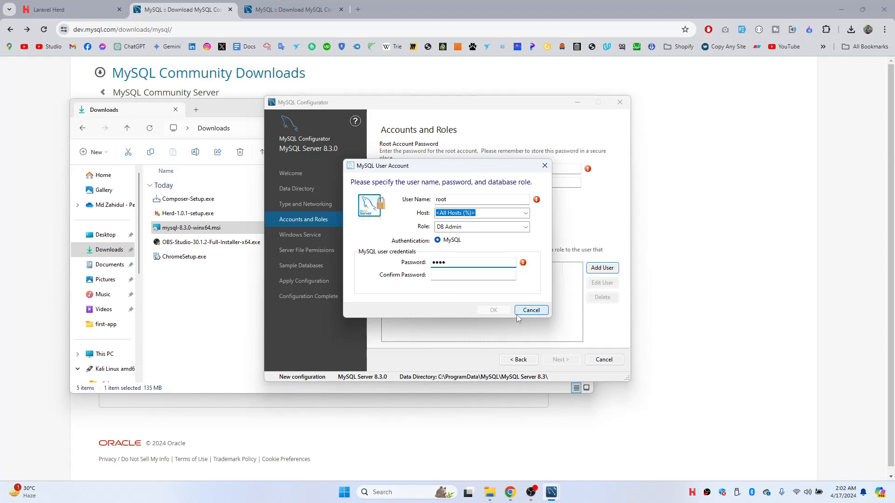
pyautogui.click(531, 310)
# - Enter the root account password and repeat it to confirm
pyautogui.click(497, 169)
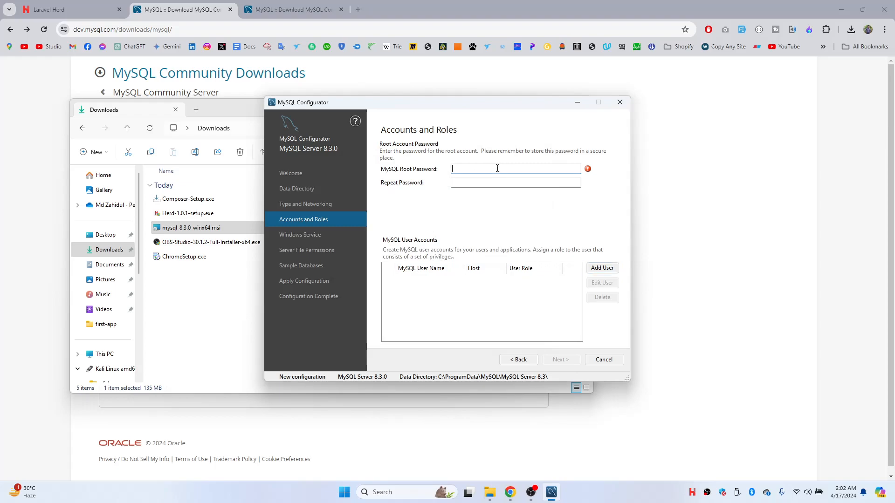
pyautogui.write('1234')
pyautogui.press('Tab')
pyautogui.write('1234')
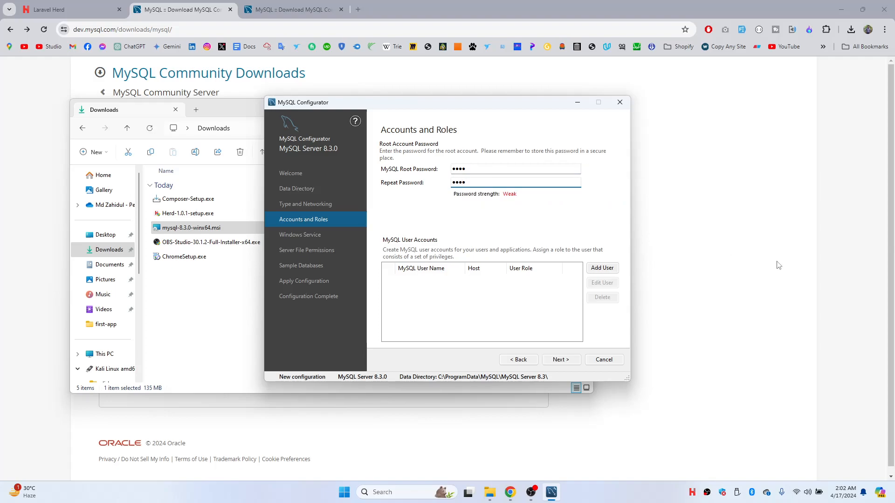
# - Keep the default MySQL83 service, recommended file permissions, and no sample databases
pyautogui.click(555, 362)
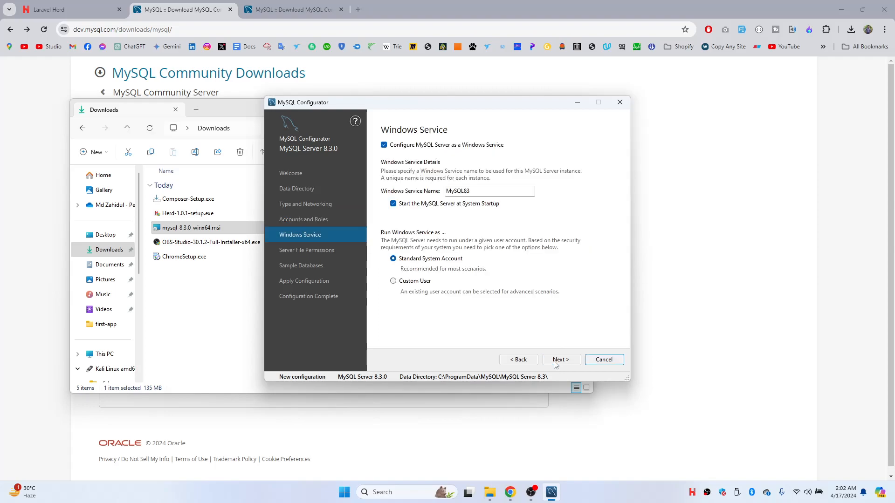
pyautogui.click(555, 361)
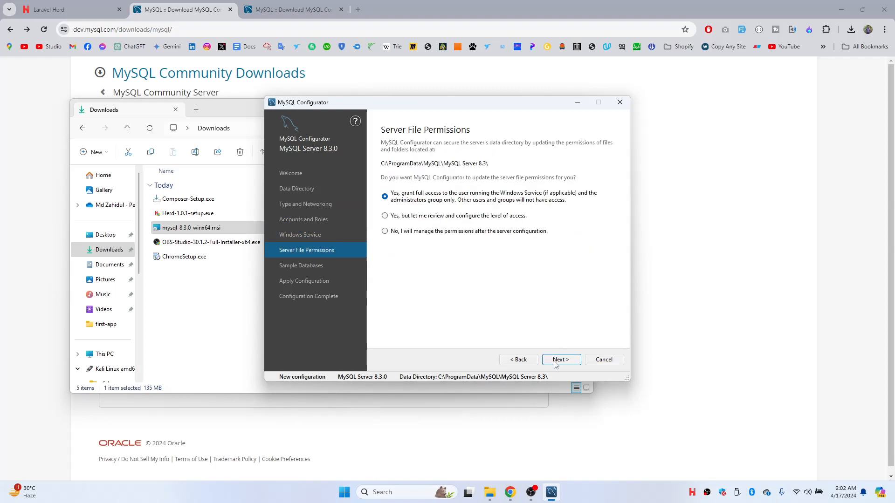
pyautogui.click(556, 361)
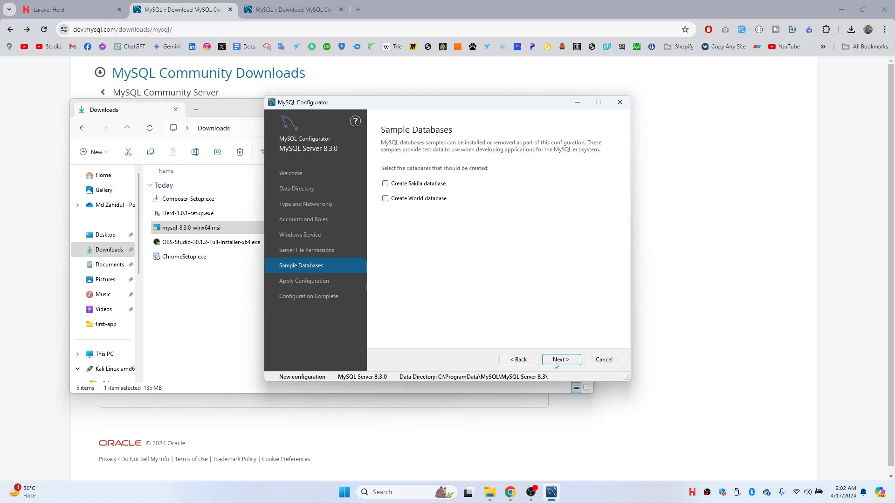
pyautogui.click(556, 362)
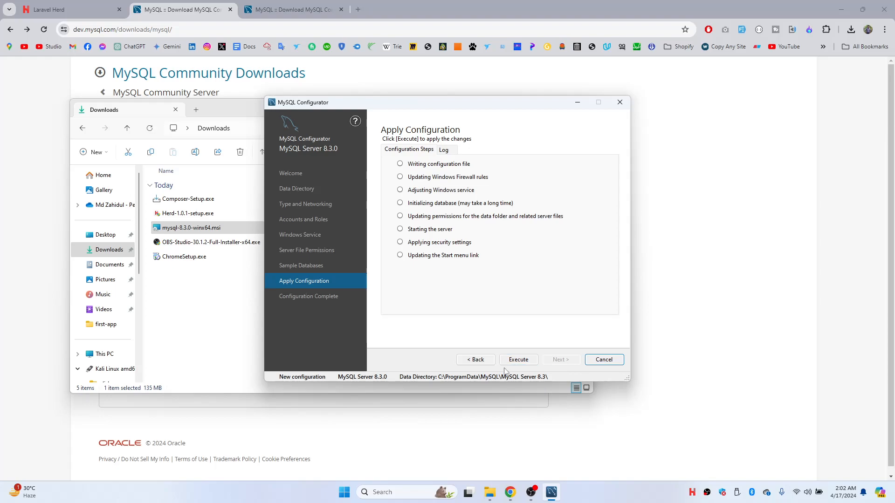
# - Execute the configuration and close the configurator once it succeeds
pyautogui.click(527, 360)
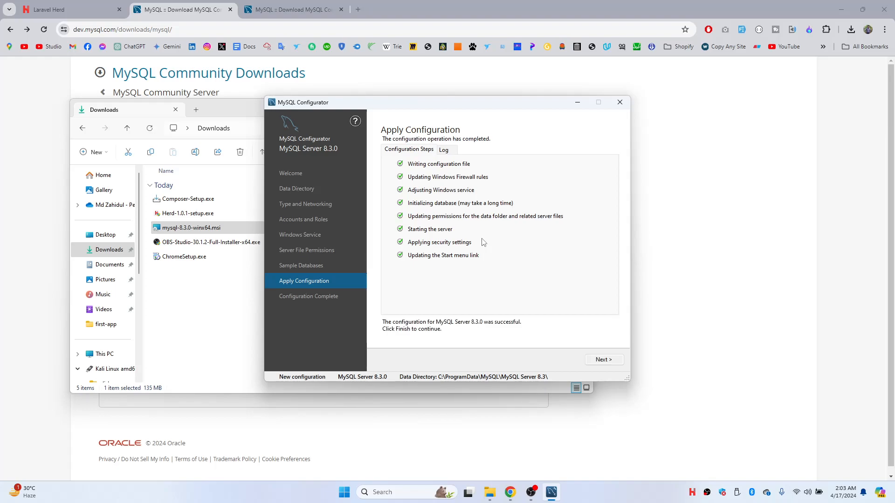
pyautogui.click(604, 360)
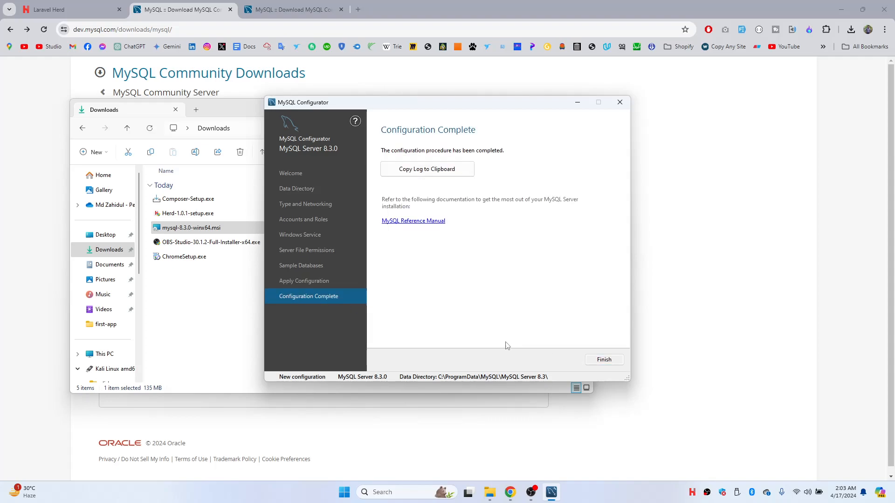
pyautogui.click(604, 359)
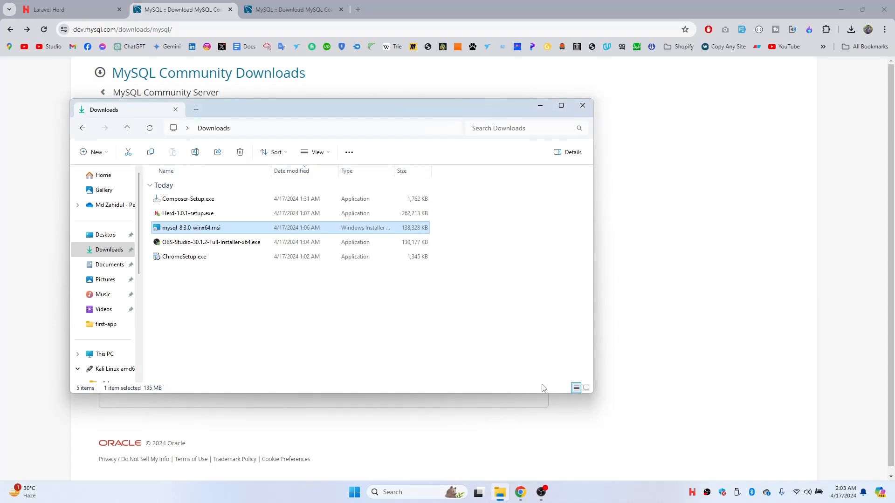
# - Search Google for 'mysql workbench' and download the 8.0.36 Windows MSI without logging in
pyautogui.press('super+s')
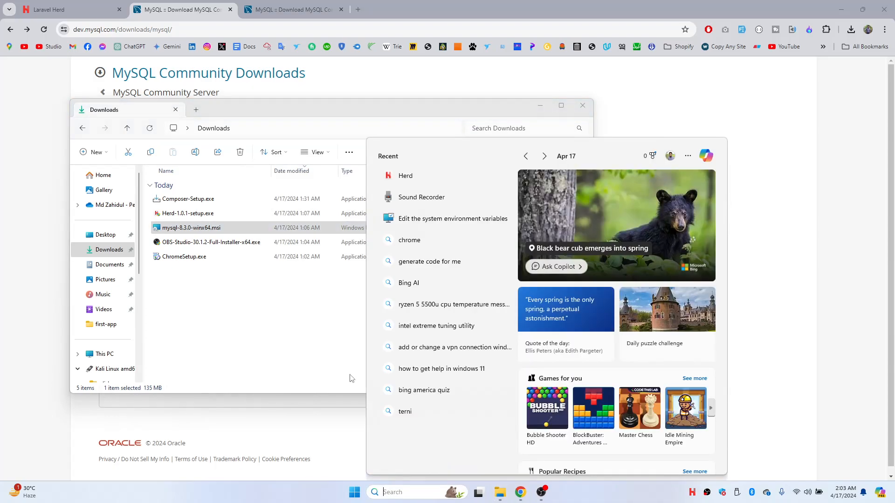
pyautogui.click(372, 3)
pyautogui.click(295, 5)
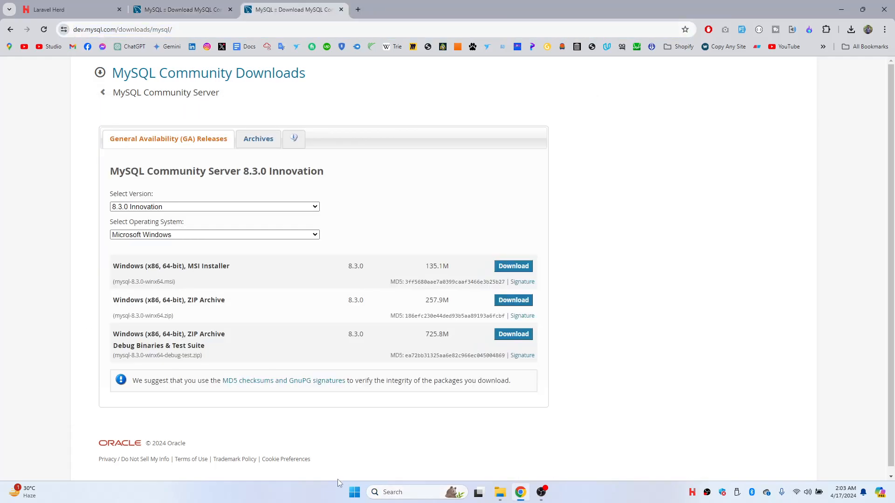
pyautogui.click(356, 9)
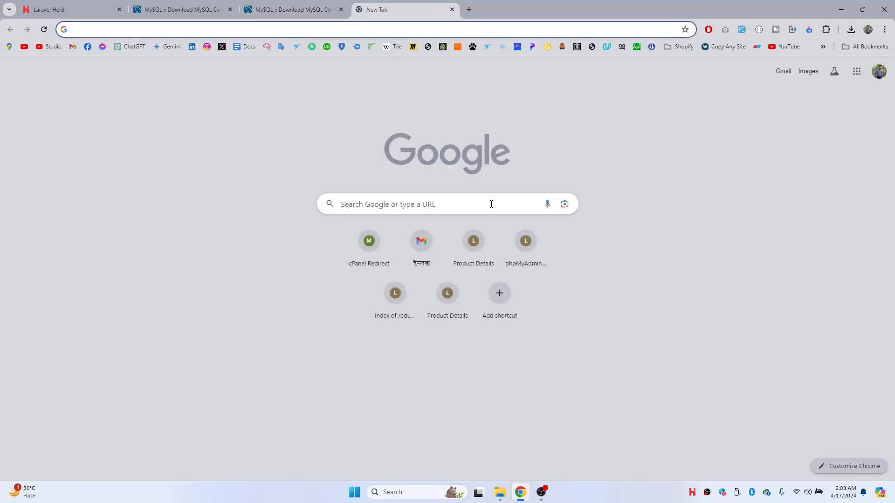
pyautogui.write('mysql ')
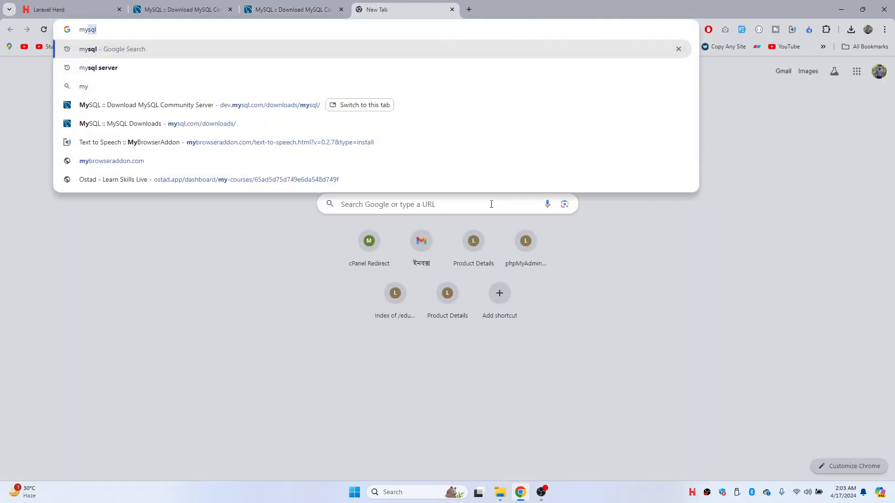
pyautogui.write('wor')
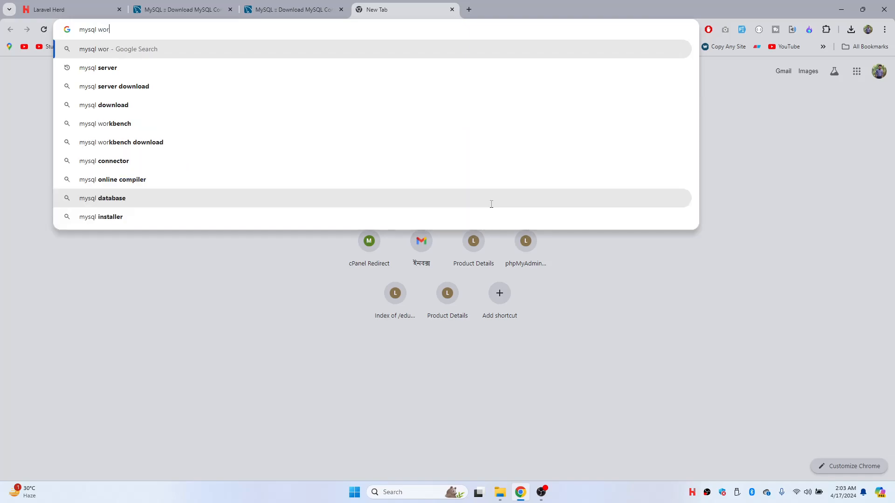
pyautogui.write('kbench')
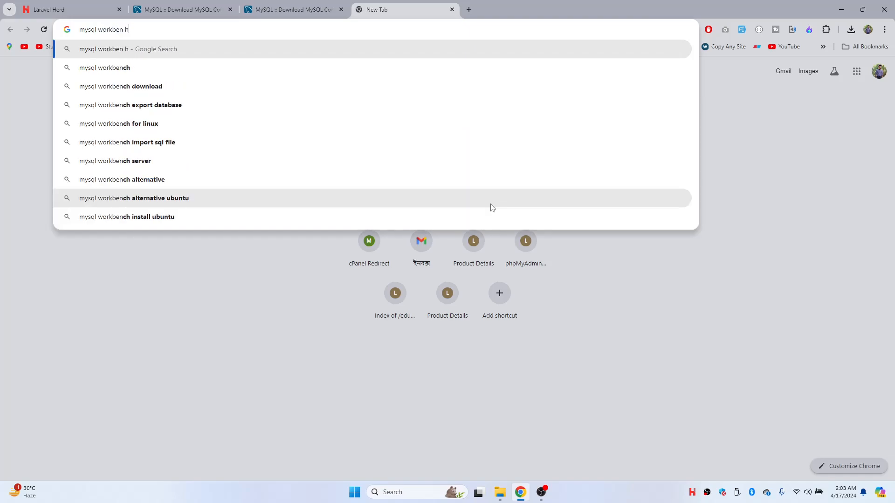
pyautogui.press('Return')
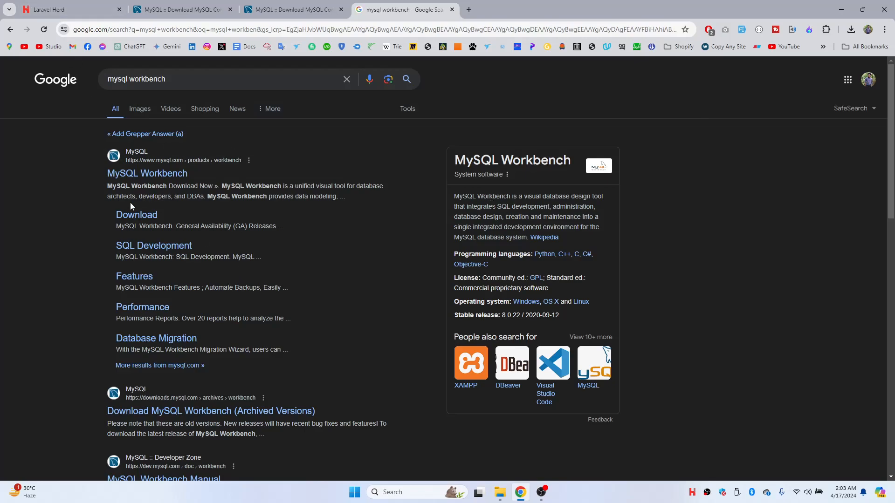
pyautogui.click(155, 218)
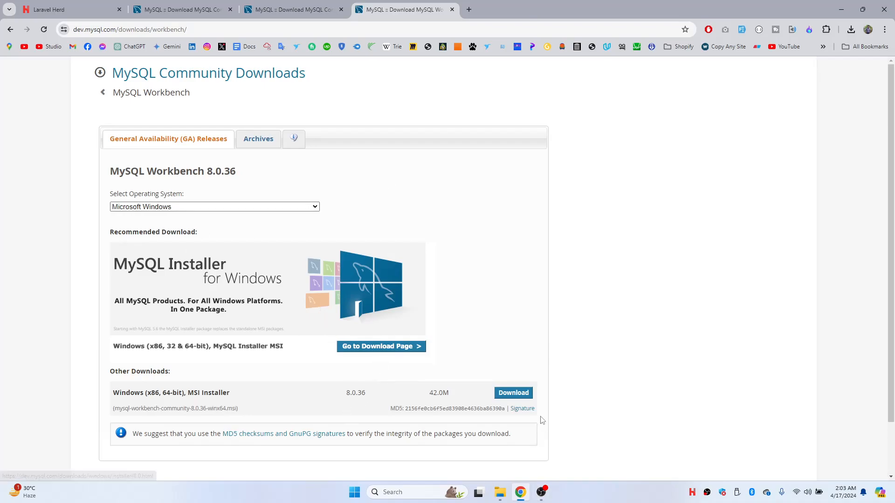
pyautogui.click(514, 394)
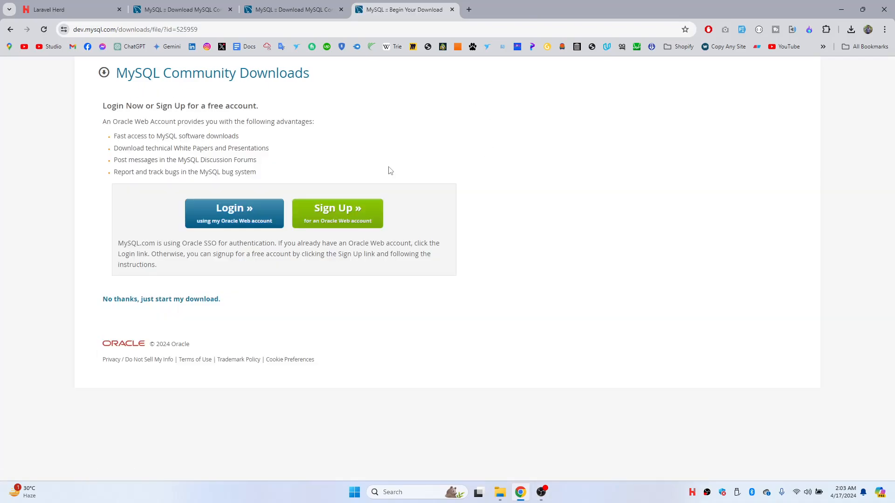
pyautogui.click(205, 299)
# - Search Google for 'heidisql' in a new tab and launch the downloaded Workbench MSI
pyautogui.hotkey('ctrl', 't')
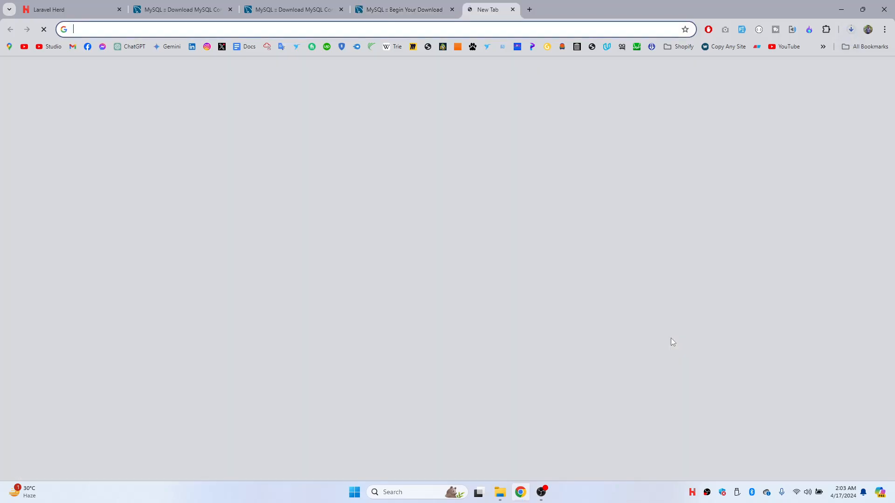
pyautogui.write('heidi')
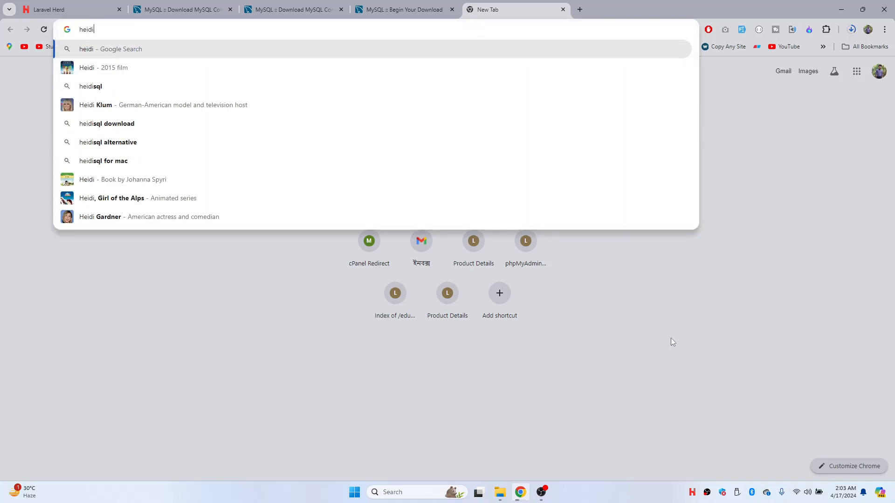
pyautogui.write('sql')
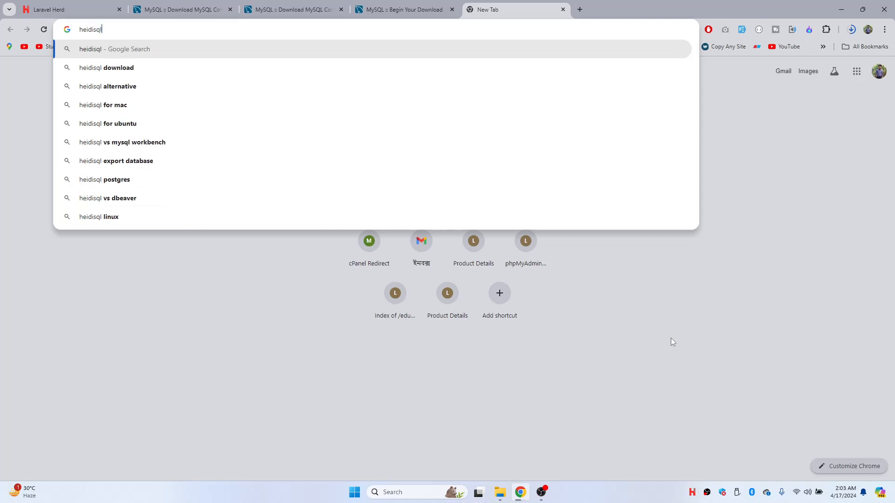
pyautogui.press('Return')
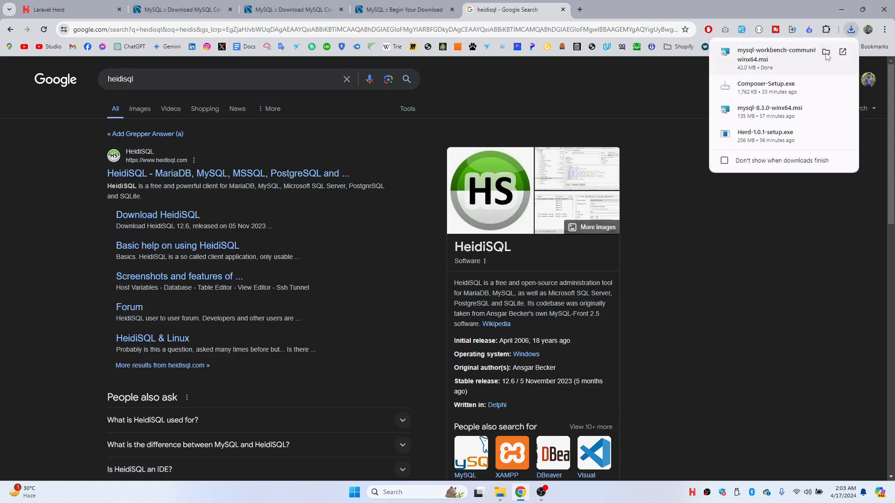
pyautogui.click(805, 58)
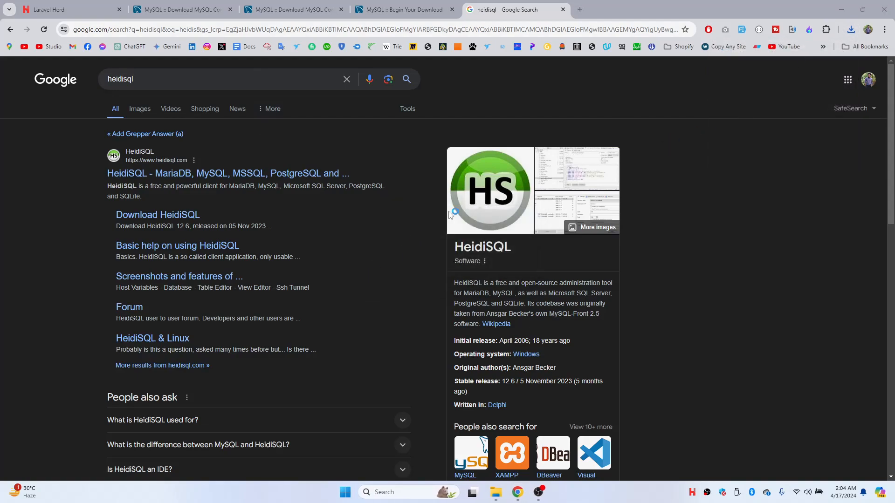
# - Install MySQL Workbench 8.0 CE with the default destination folder and setup type
pyautogui.click(492, 317)
pyautogui.click(498, 319)
pyautogui.click(498, 320)
pyautogui.click(494, 319)
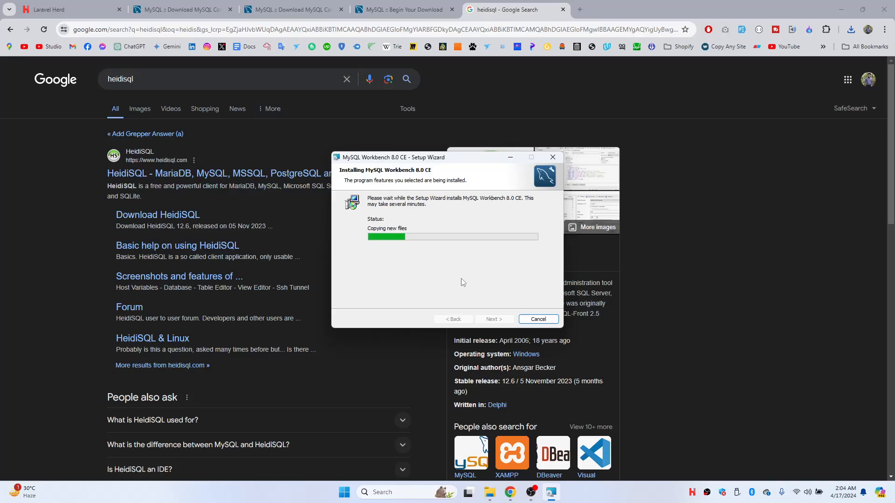
# - Download the HeidiSQL 'Installer, 32/64 bit combined' from the HeidiSQL download page
pyautogui.click(164, 214)
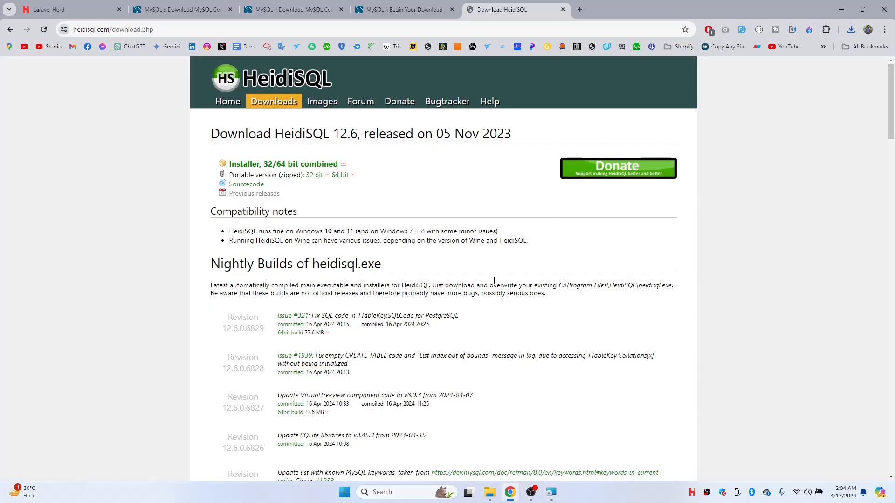
pyautogui.scroll(-3, 413, 306)
pyautogui.scroll(3, 413, 306)
pyautogui.click(326, 164)
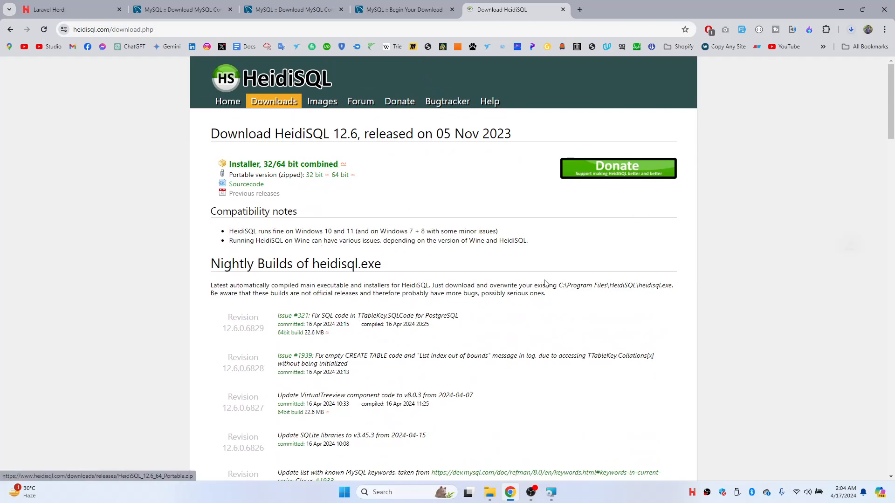
pyautogui.click(552, 497)
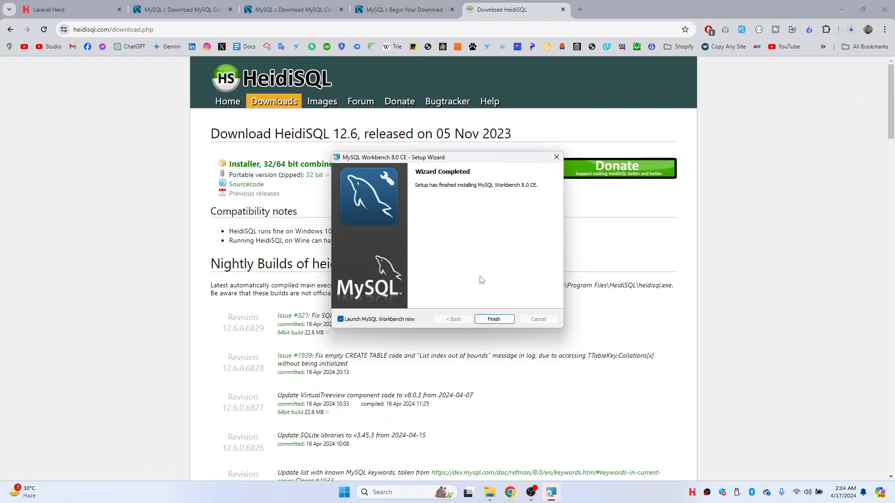
# - Finish setup, launching MySQL Workbench, and open the Local instance MySQL83 connection
pyautogui.click(494, 319)
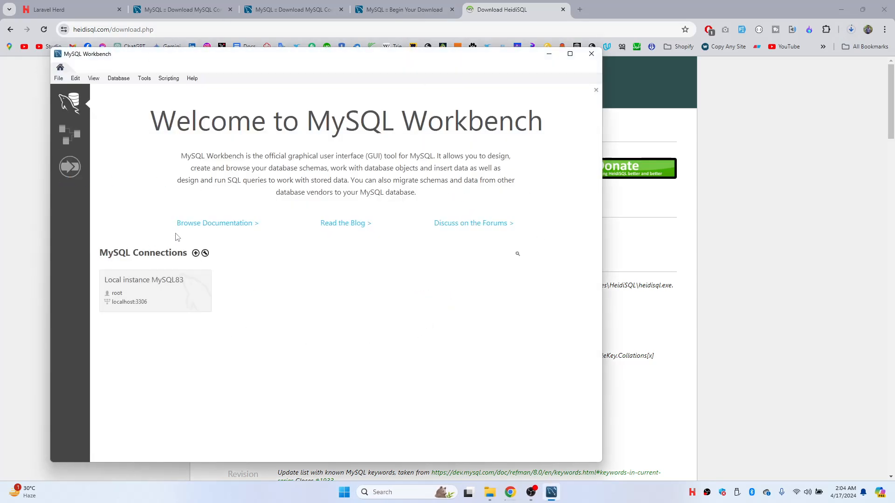
pyautogui.click(161, 298)
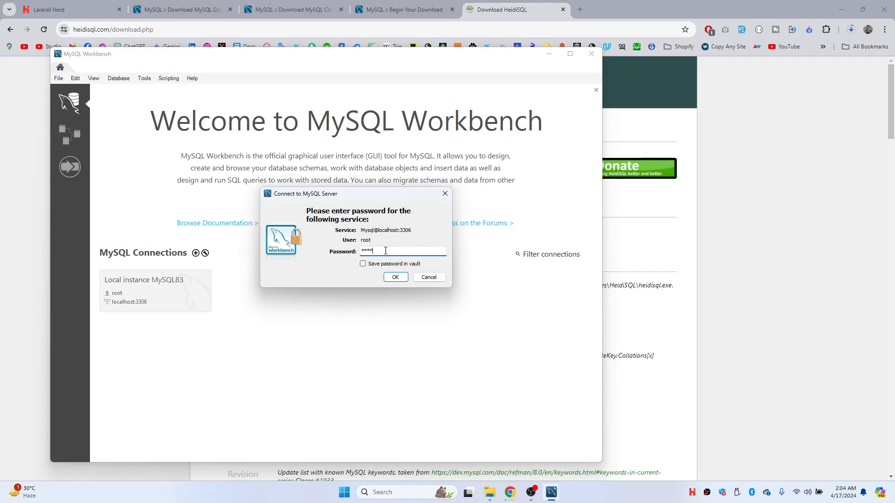
# - Save the password in the vault, connect past the version warning, and maximize Workbench
pyautogui.click(392, 264)
pyautogui.click(394, 277)
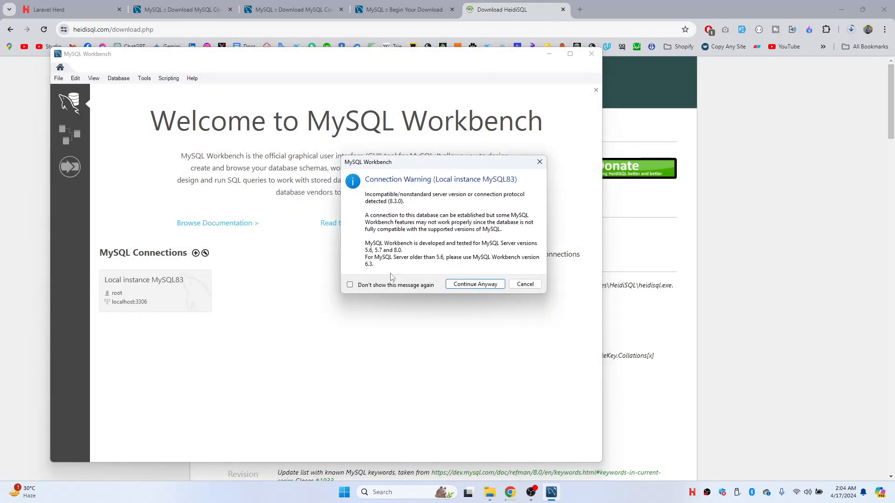
pyautogui.click(475, 285)
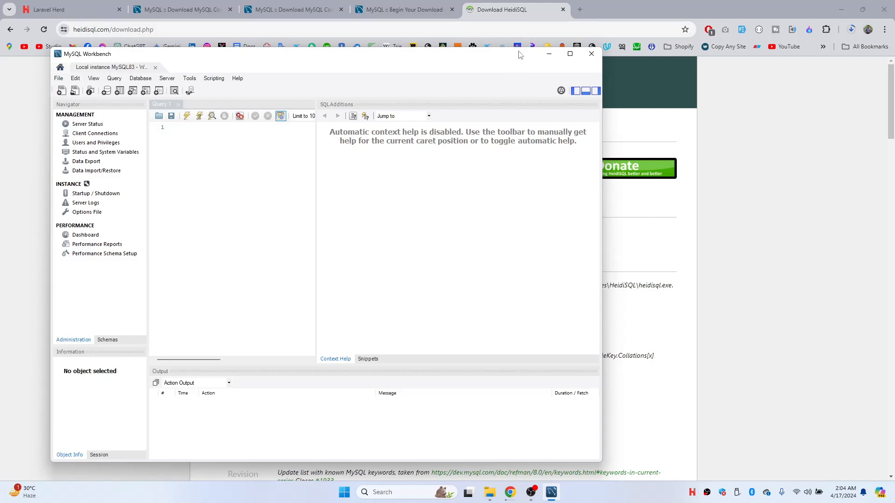
pyautogui.doubleClick(519, 55)
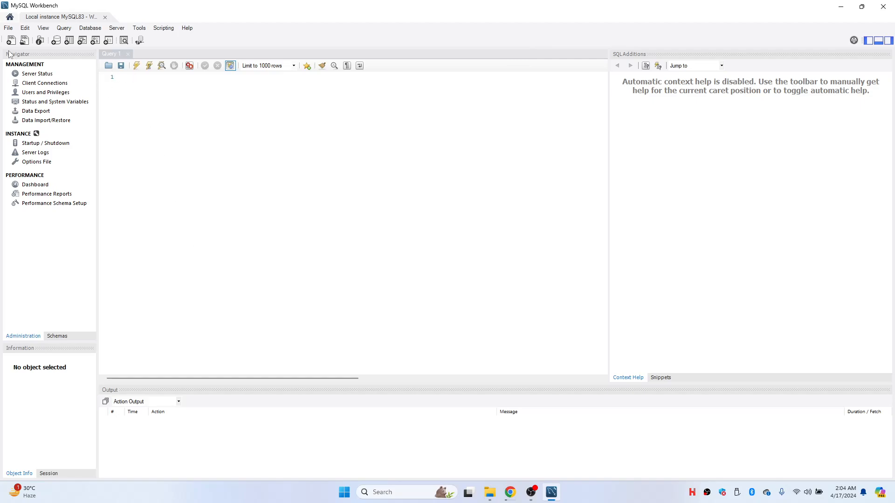
# - Create a schema named test-database and apply its CREATE SCHEMA script
pyautogui.click(58, 41)
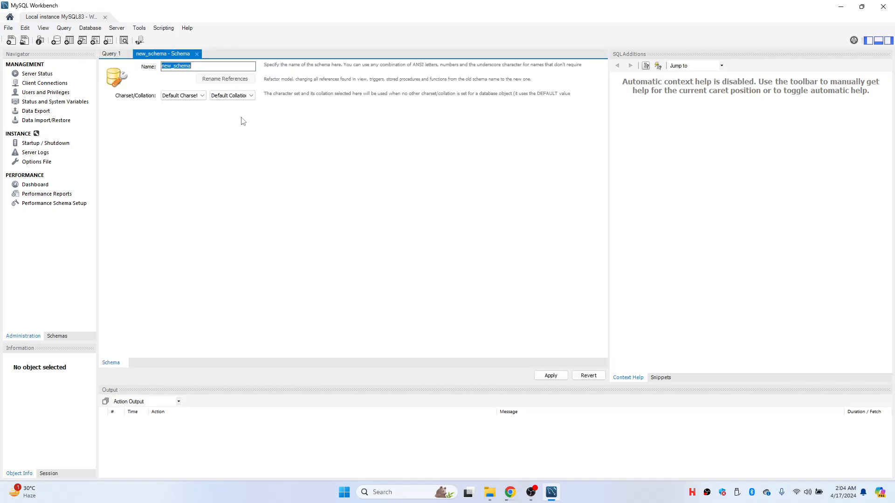
pyautogui.write('test-database')
pyautogui.click(554, 376)
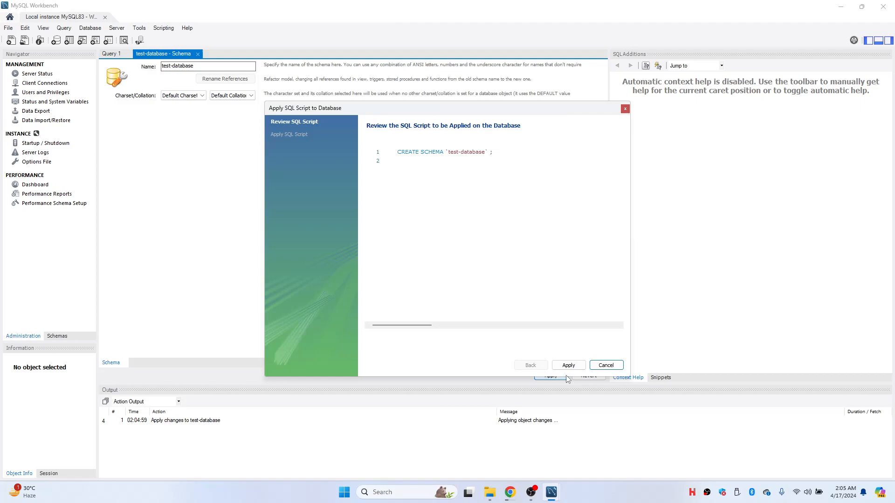
pyautogui.click(565, 365)
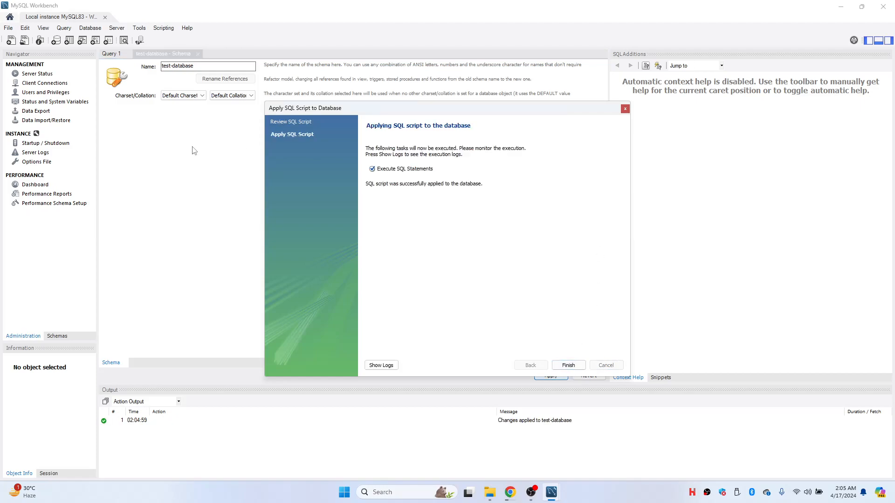
pyautogui.click(568, 365)
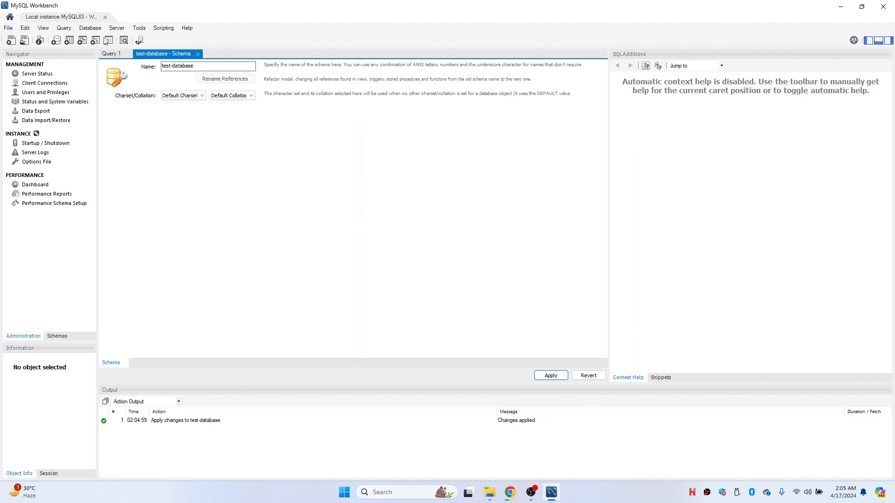
# - Browse the Database menu, then bring MySQL Workbench back in front of the browser
pyautogui.click(91, 28)
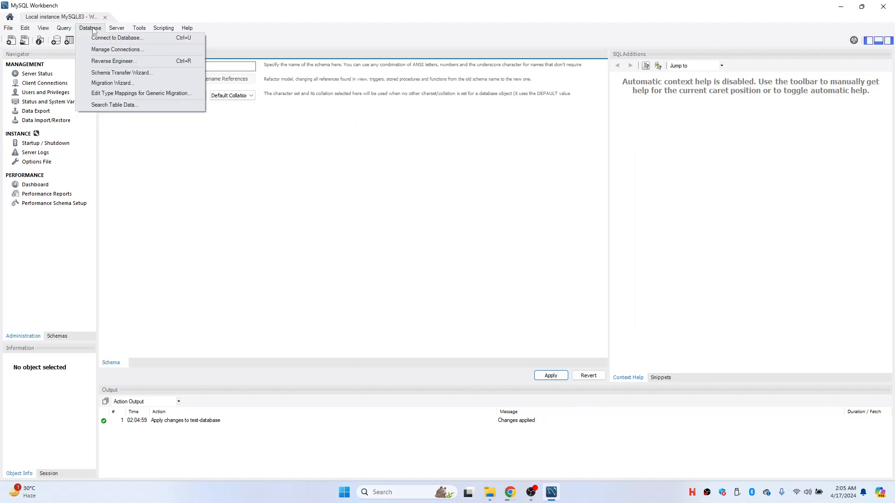
pyautogui.click(246, 288)
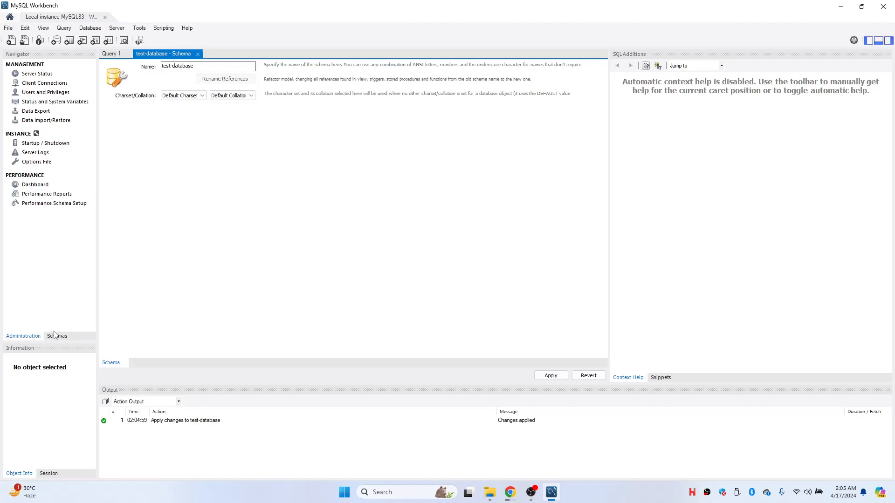
pyautogui.click(510, 493)
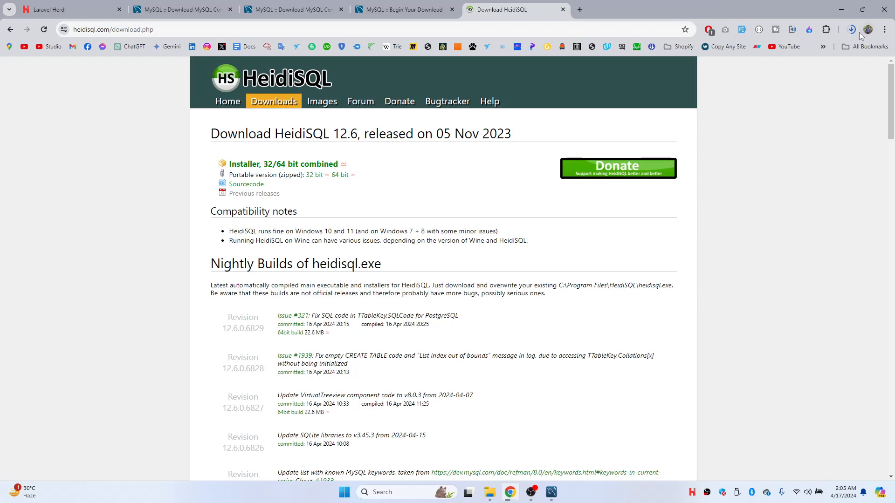
pyautogui.click(861, 9)
pyautogui.click(849, 5)
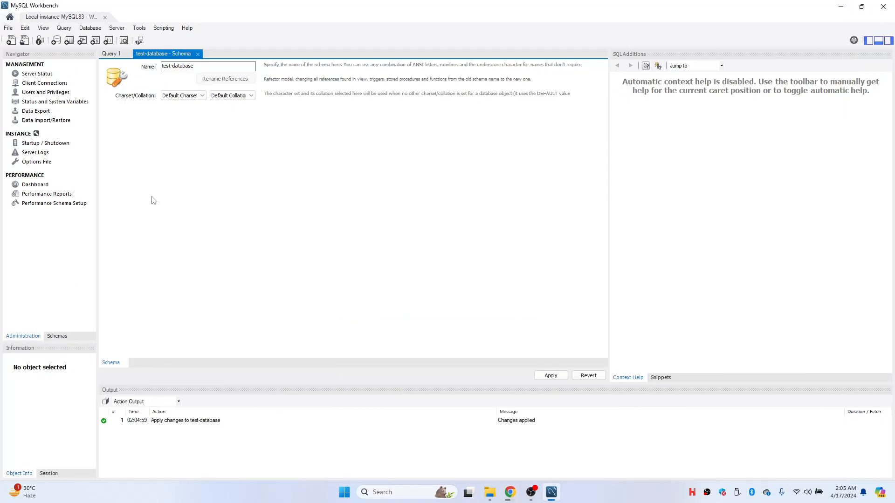
# - Connect to the server with test-database as default schema, entering the root account's password
pyautogui.click(89, 28)
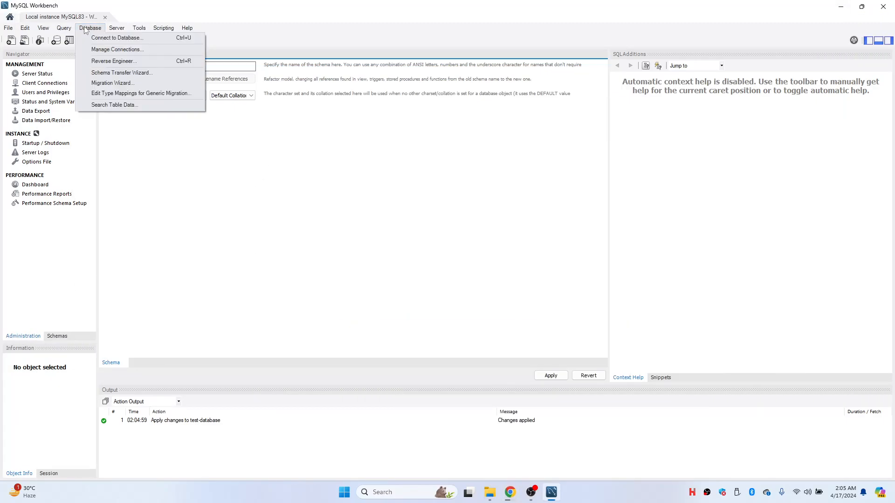
pyautogui.click(122, 37)
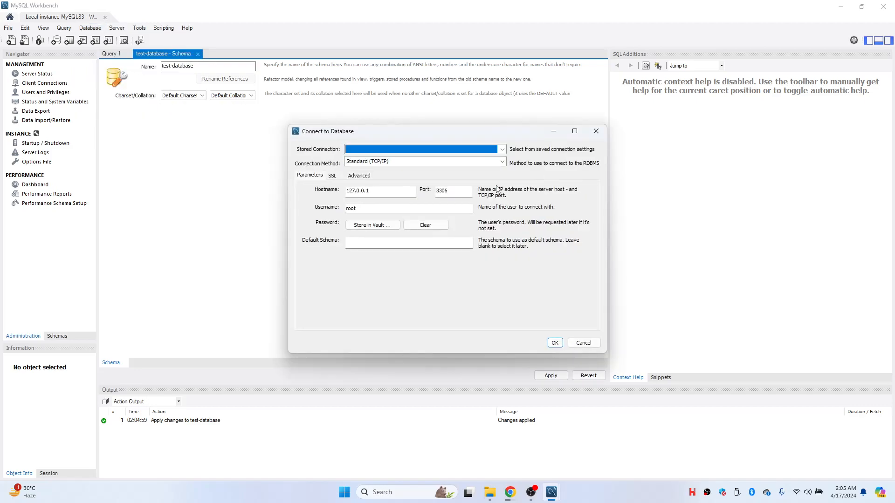
pyautogui.click(378, 244)
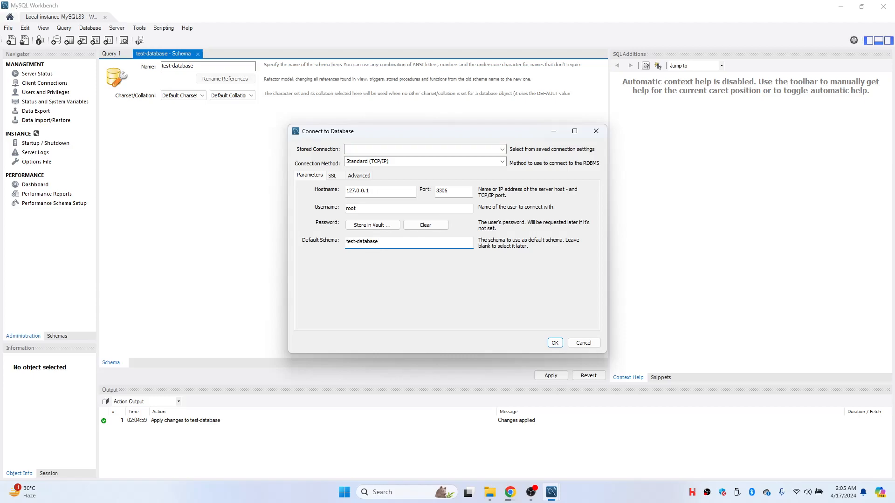
pyautogui.press('Return')
pyautogui.write('root')
pyautogui.press('Return')
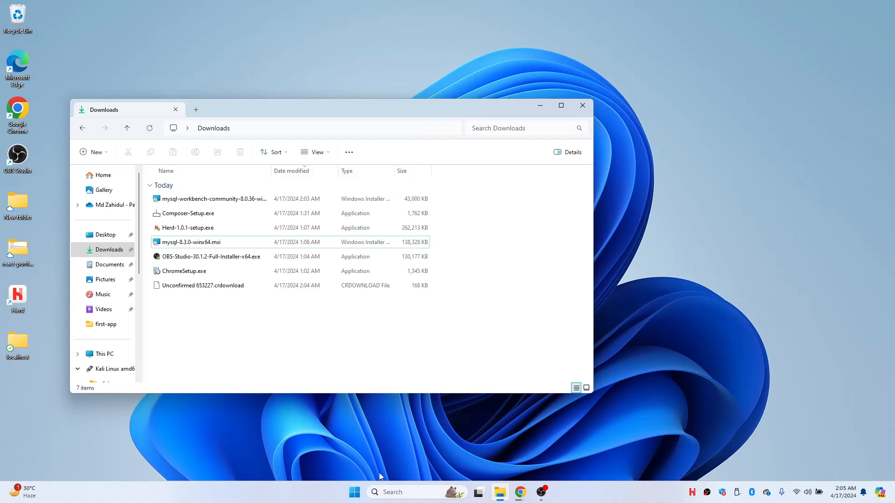
# - Relaunch MySQL Workbench from Windows search
pyautogui.click(386, 490)
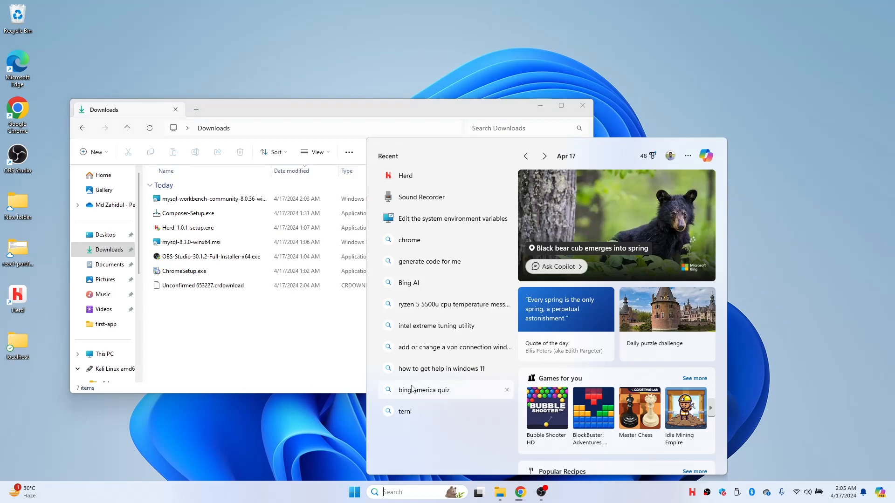
pyautogui.write('work')
pyautogui.press('Escape')
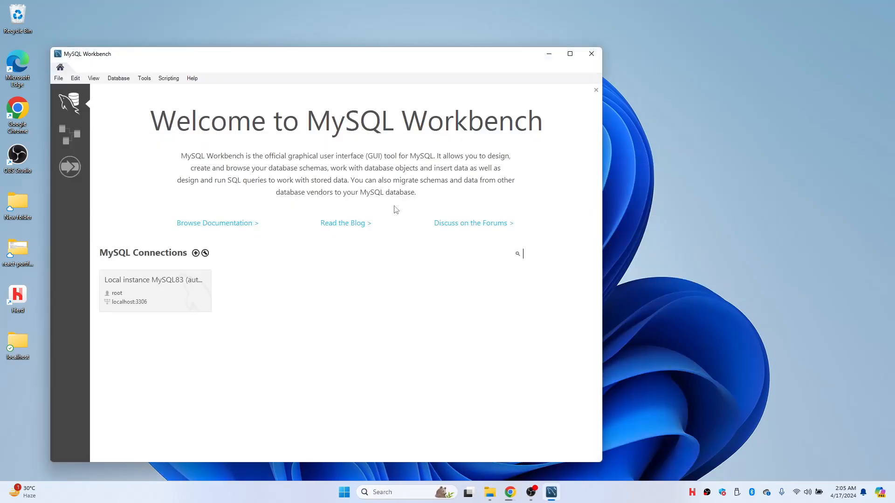
# - Test the Local instance MySQL83 connection to localhost:3306, accepting the server version warning
pyautogui.rightClick(128, 291)
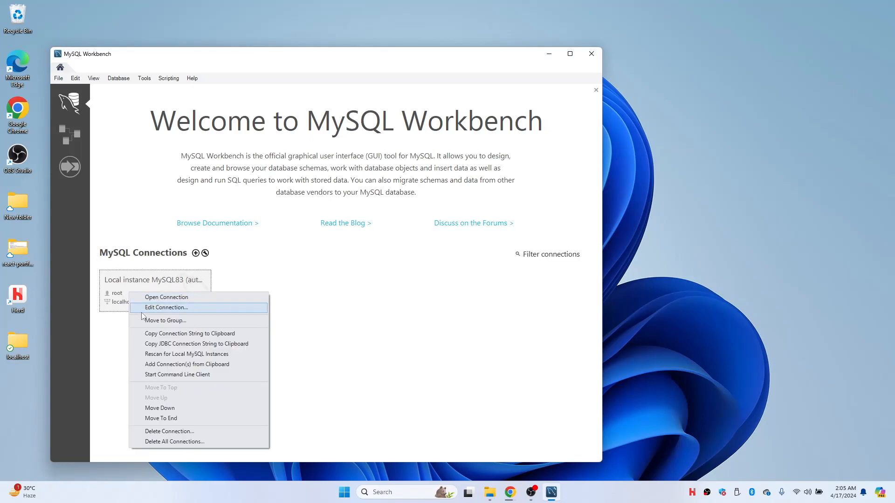
pyautogui.click(165, 308)
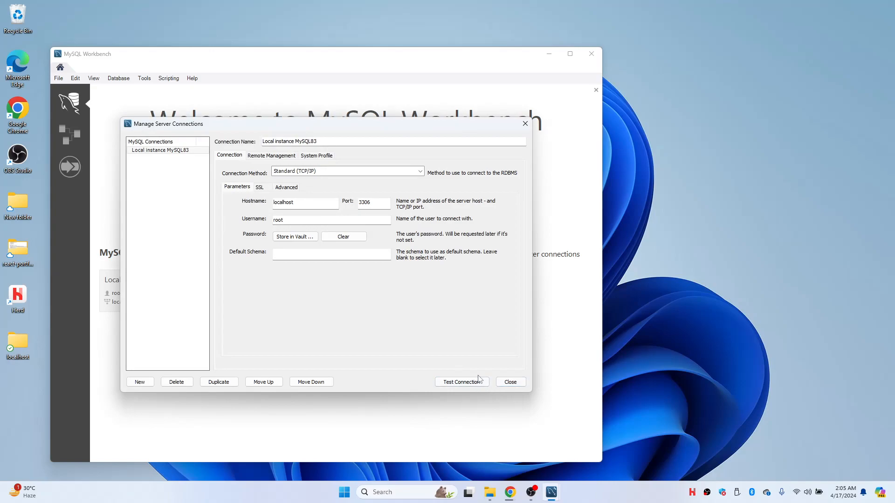
pyautogui.click(459, 382)
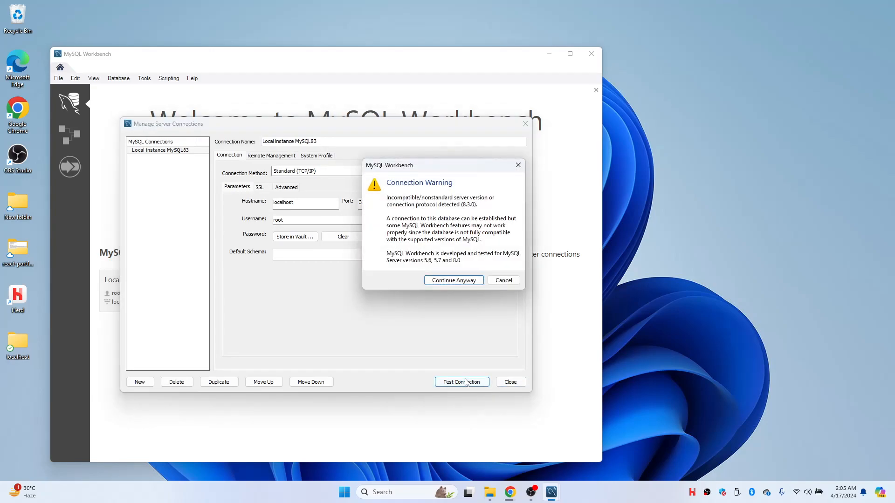
pyautogui.click(453, 281)
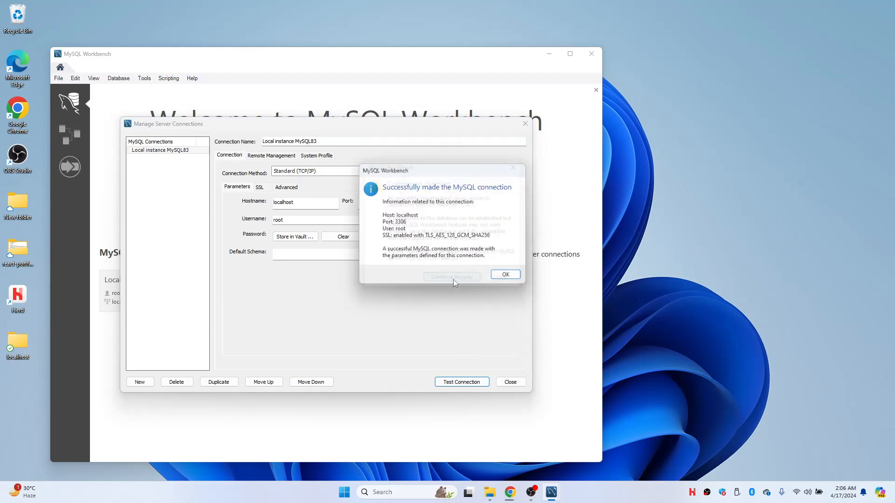
pyautogui.click(504, 278)
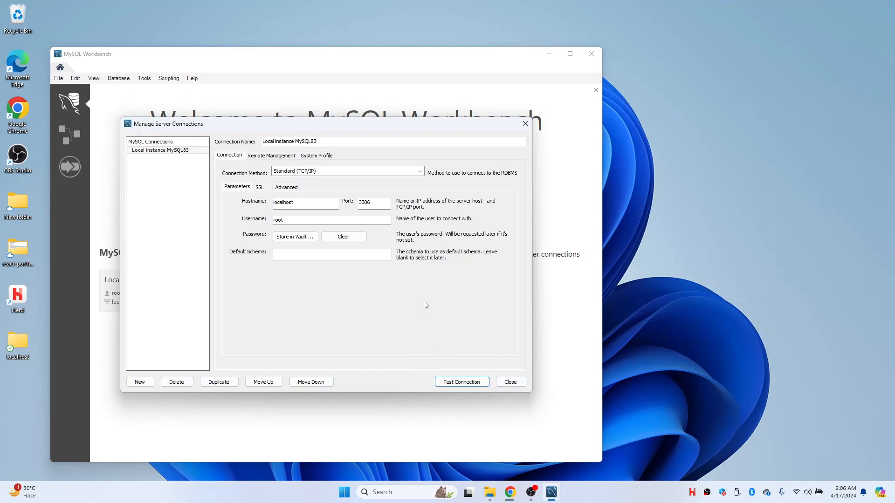
pyautogui.click(507, 382)
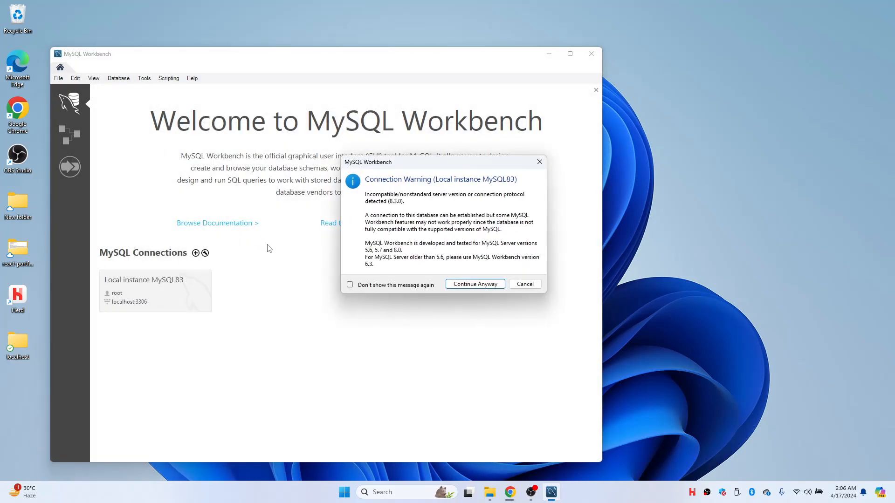
# - Open the Local instance MySQL83 session, hide the help panel, and show the Schemas list
pyautogui.click(475, 285)
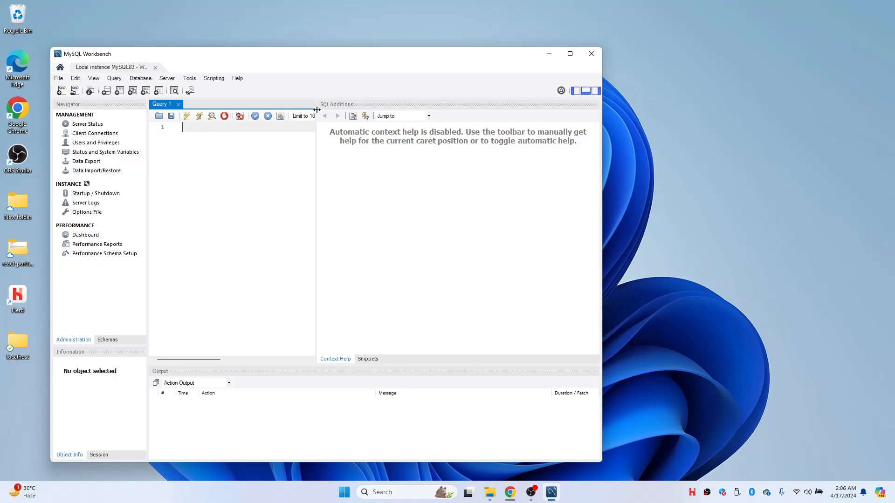
pyautogui.click(595, 91)
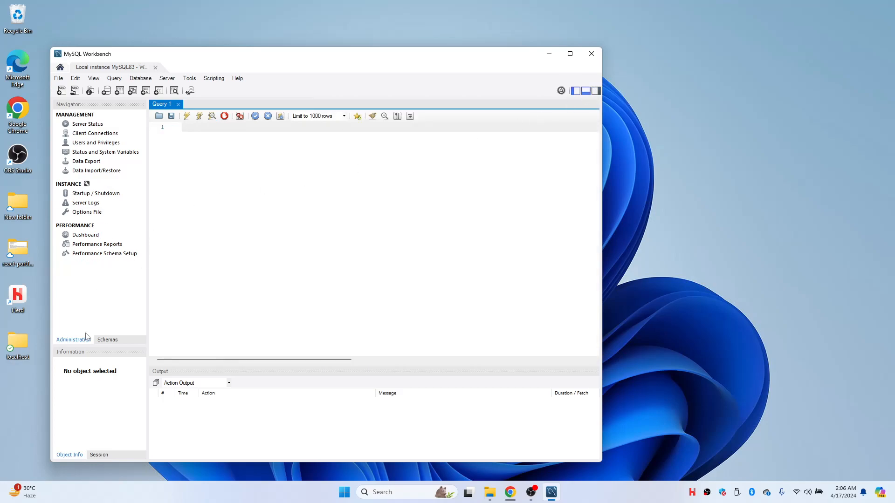
pyautogui.click(111, 340)
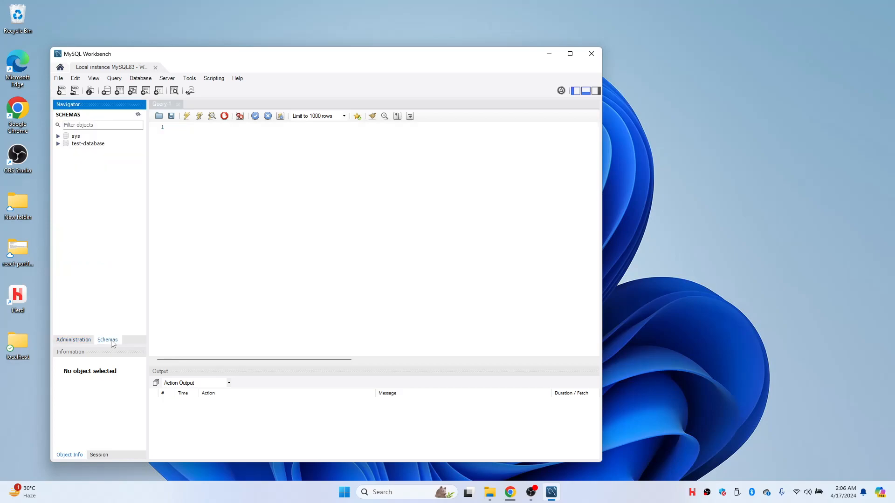
# - Set test-database as the default schema and expand its Tables and Views groups
pyautogui.doubleClick(98, 145)
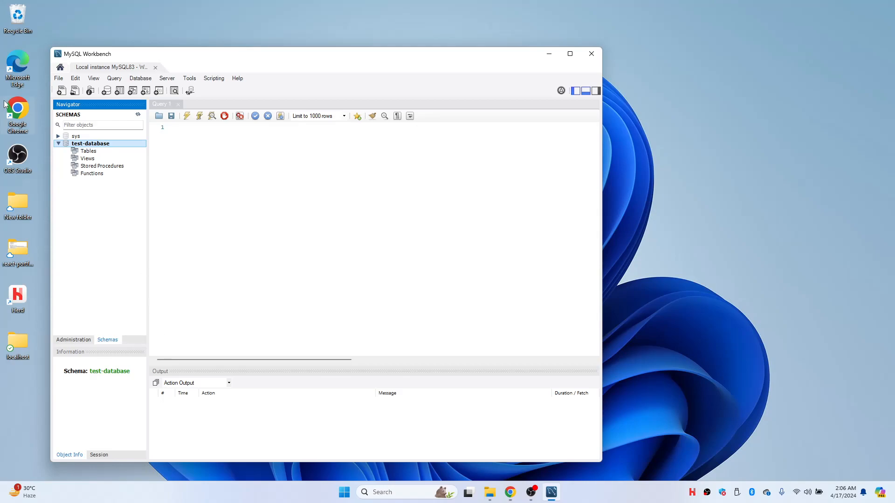
pyautogui.click(103, 153)
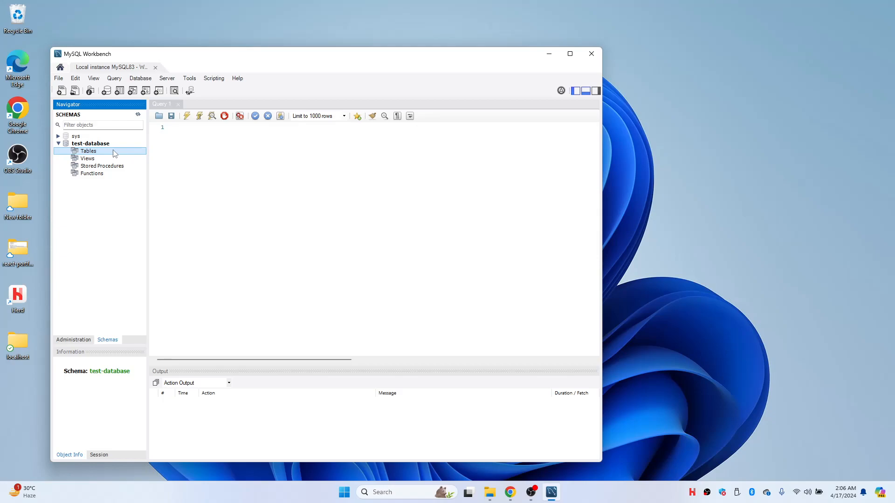
pyautogui.rightClick(107, 159)
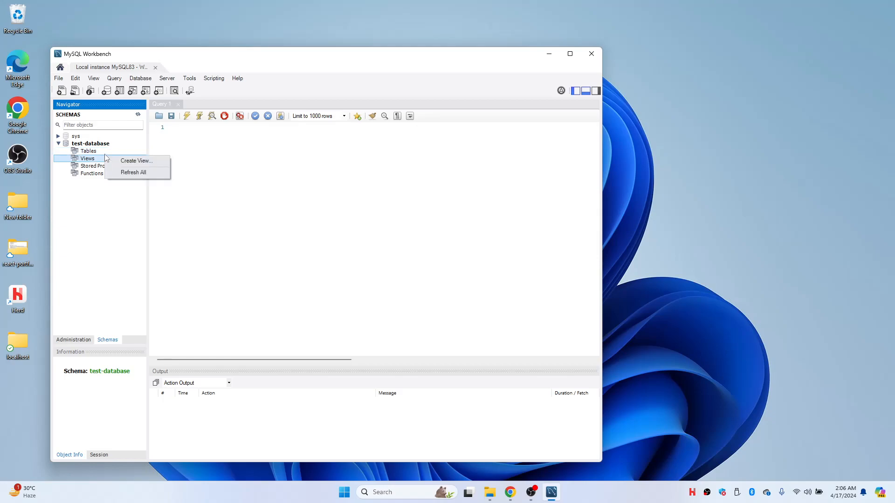
pyautogui.click(115, 143)
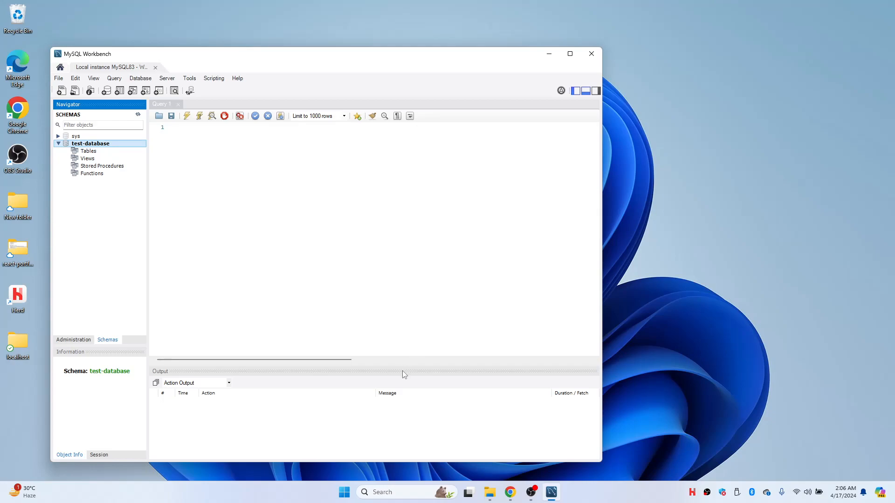
# - Run the downloaded HeidiSQL setup file and choose to install for all users
pyautogui.click(508, 492)
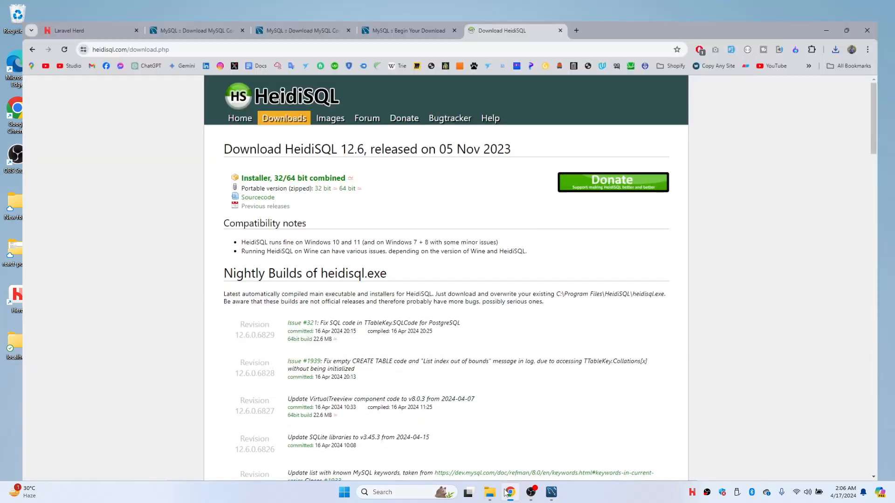
pyautogui.click(851, 29)
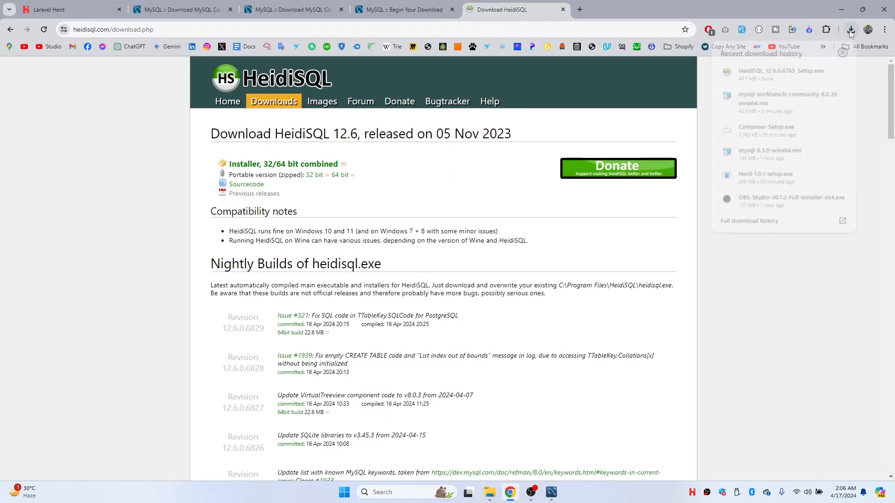
pyautogui.click(695, 79)
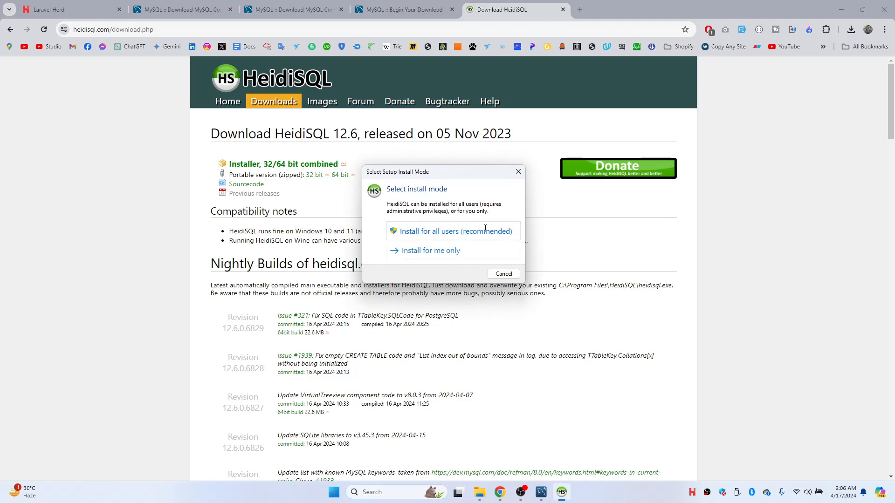
pyautogui.click(491, 230)
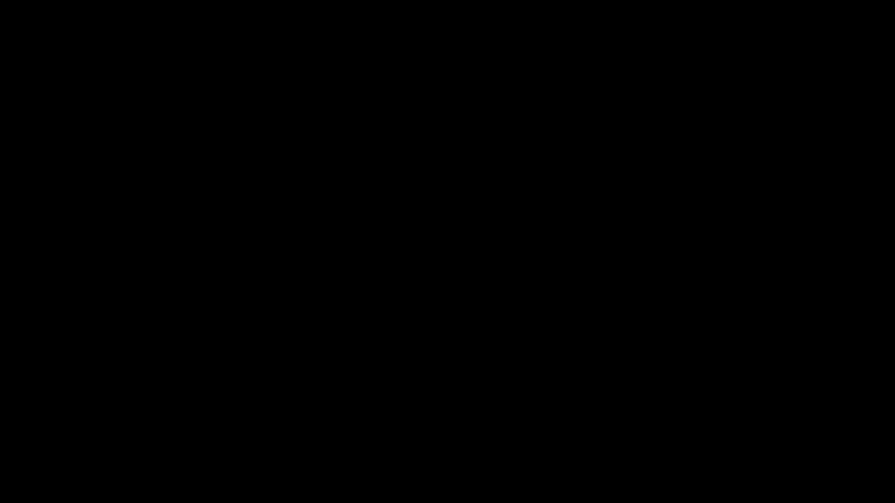
# - Accept the license and default location and Start Menu folder, install, and launch HeidiSQL
pyautogui.click(331, 307)
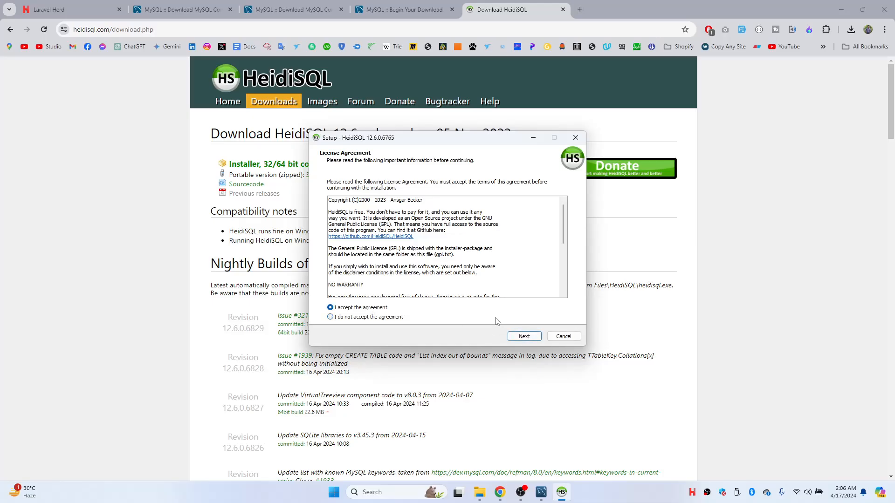
pyautogui.click(517, 335)
pyautogui.press('Return')
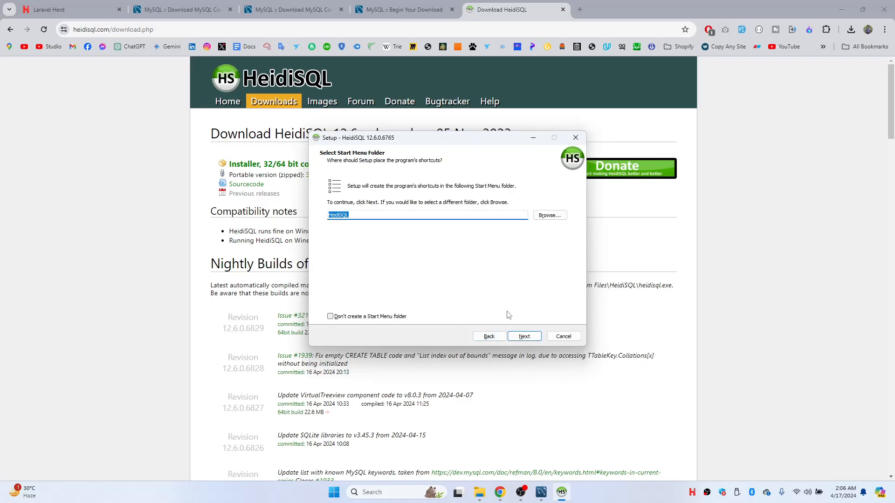
pyautogui.press('Return')
pyautogui.press('Return')
pyautogui.press('Escape')
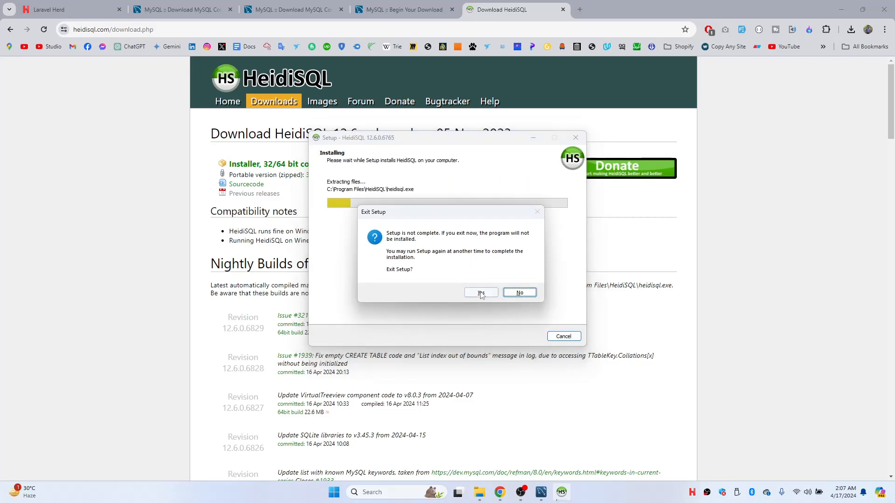
pyautogui.click(507, 295)
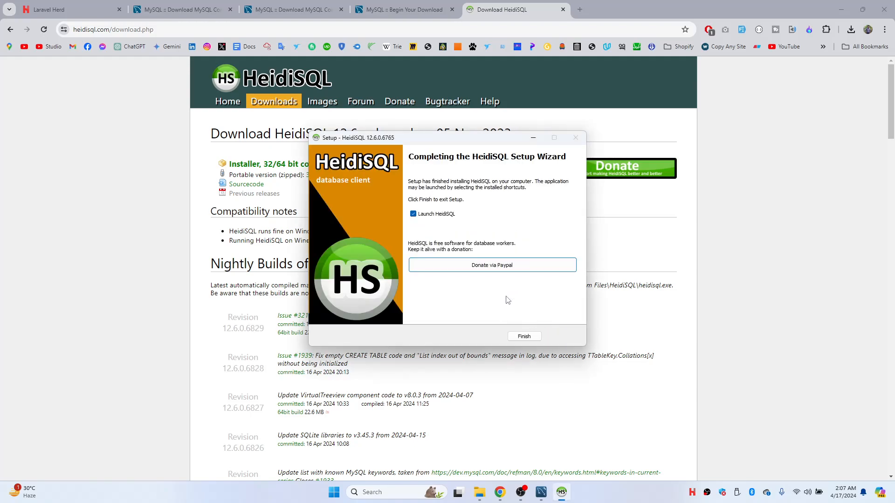
pyautogui.click(531, 336)
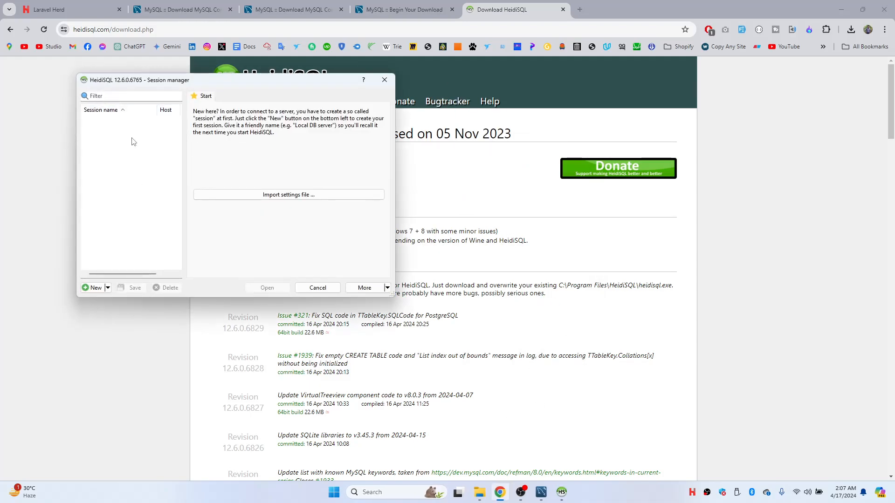
# - Save a new root session for 127.0.0.1:3306 with the account password, then open it
pyautogui.click(93, 289)
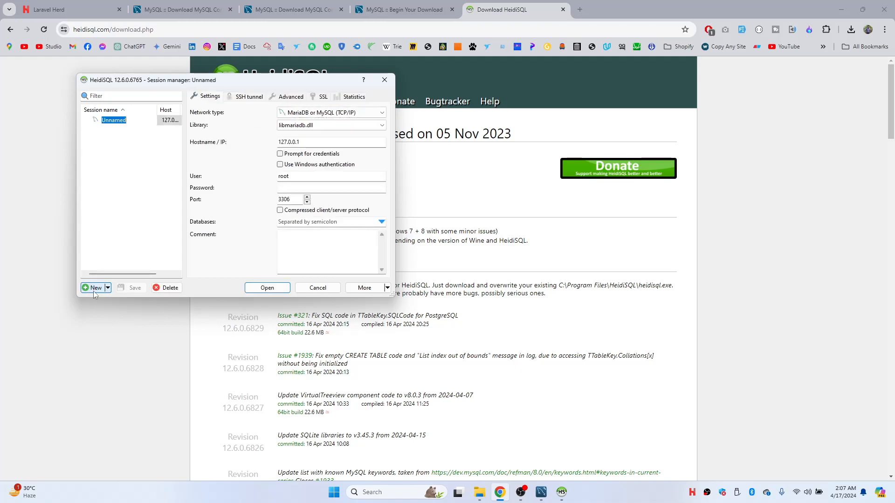
pyautogui.click(299, 187)
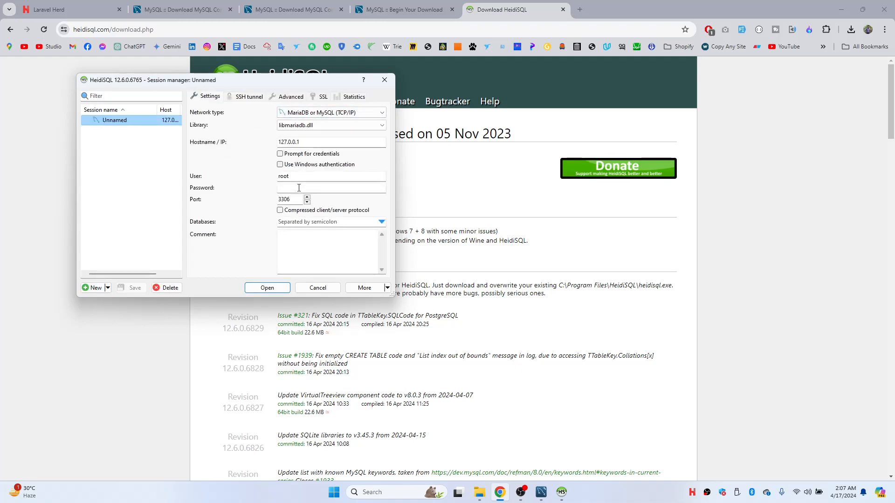
pyautogui.click(299, 187)
pyautogui.write('root')
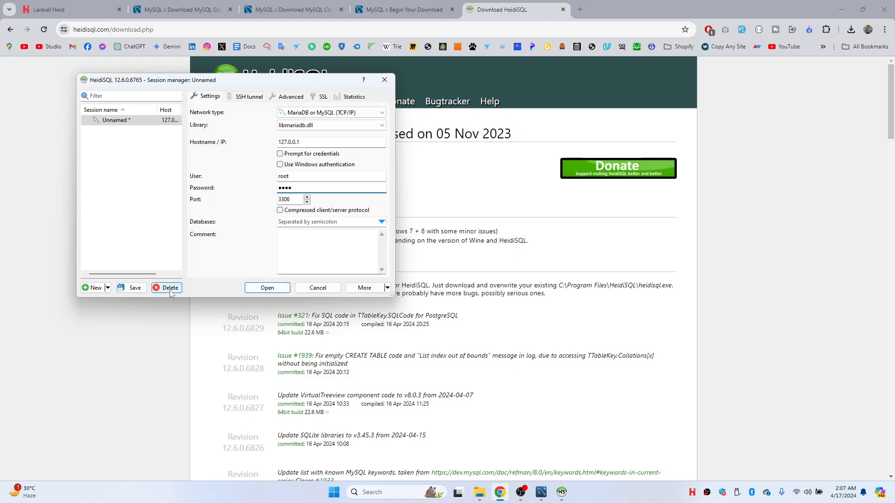
pyautogui.click(138, 287)
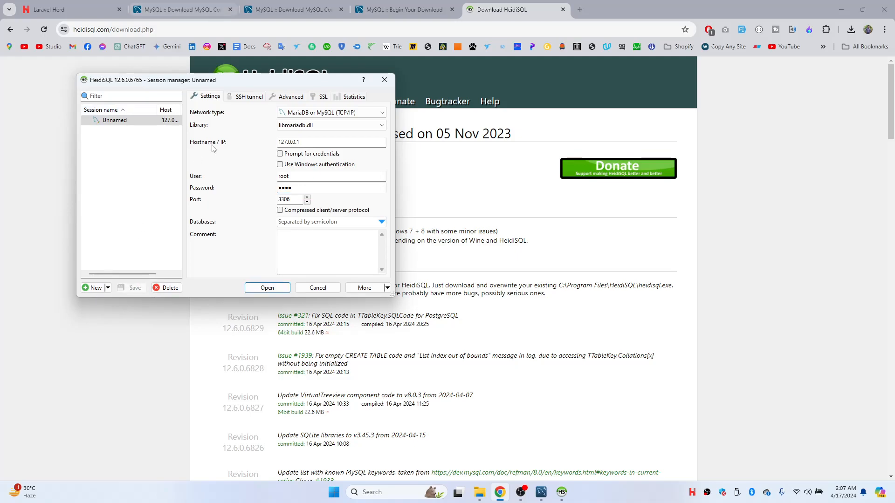
pyautogui.click(268, 287)
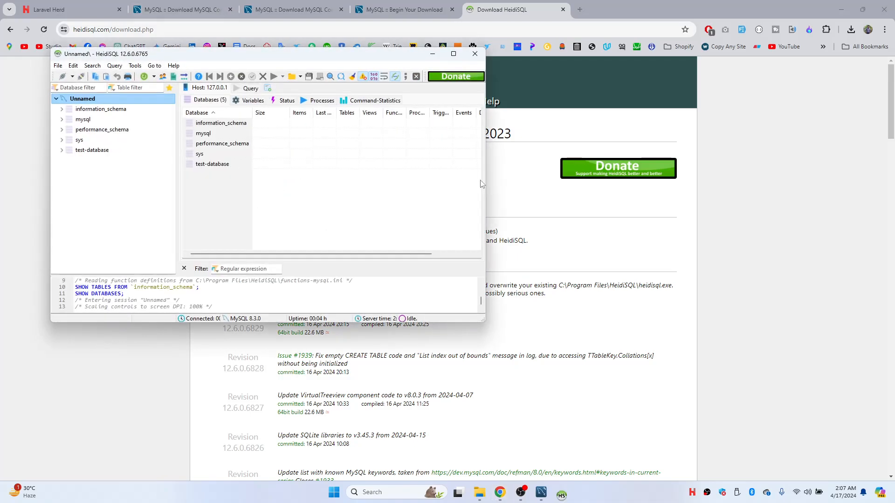
# - Maximise the HeidiSQL window, then bring MySQL Workbench back in front of it
pyautogui.click(459, 53)
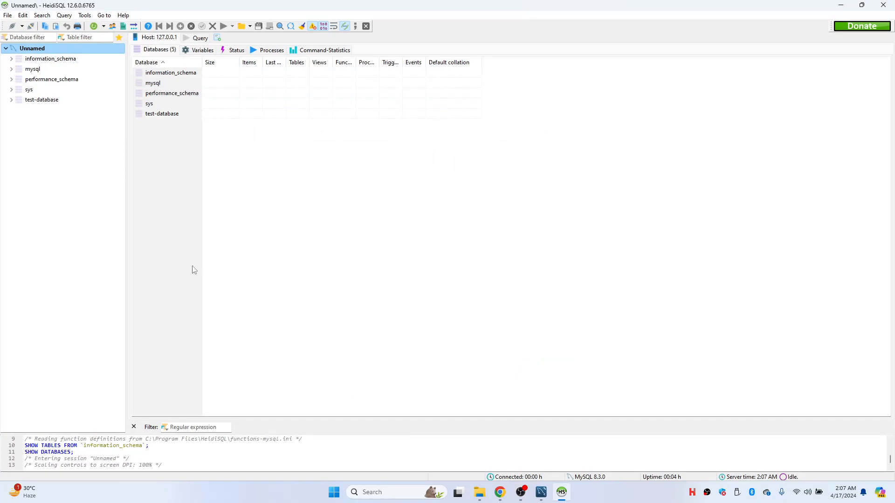
pyautogui.click(541, 492)
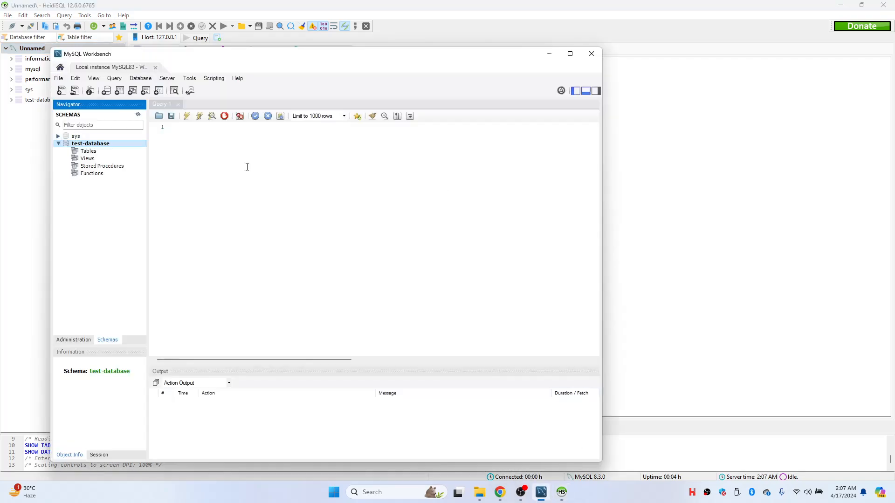